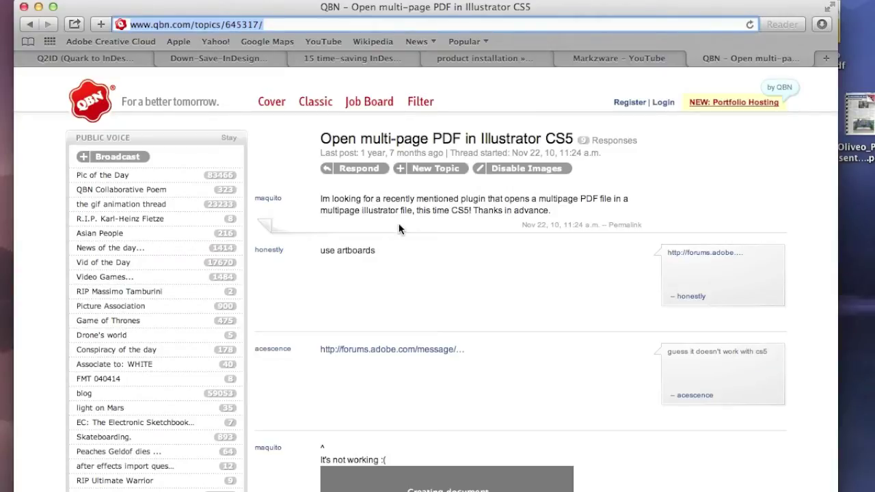
Step: Read through the forum thread about opening a multi-page PDF in Illustrator CS5
scroll(400, 229, down, 10)
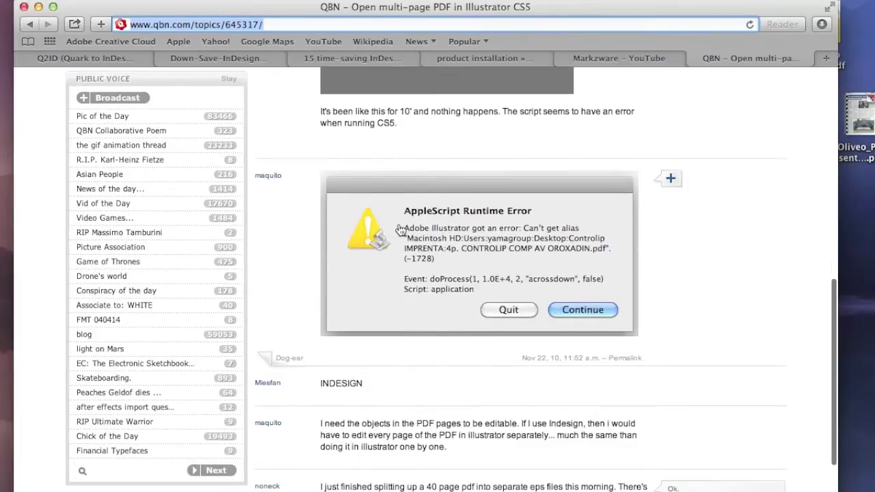
scroll(400, 229, down, 4)
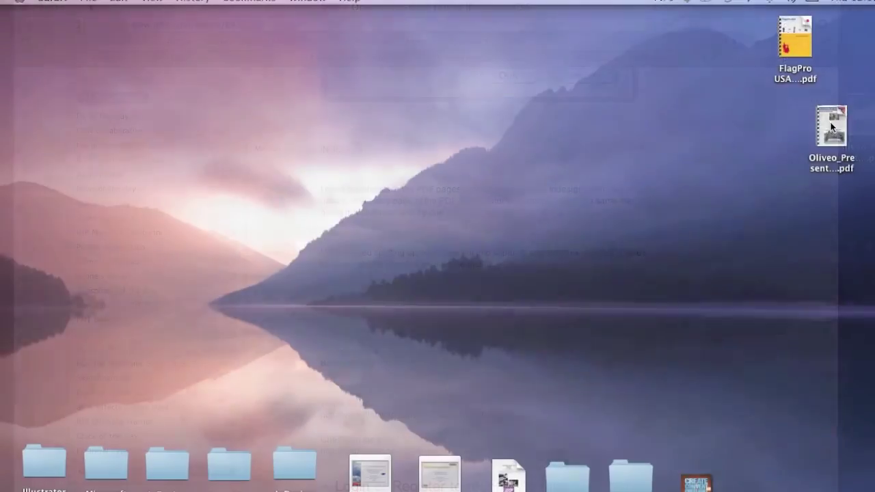
Step: Open the Oliveo_Presentatiekrant PDF from the desktop in Preview
click(831, 126)
drag(831, 127, 792, 123)
click(752, 123)
double_click(795, 121)
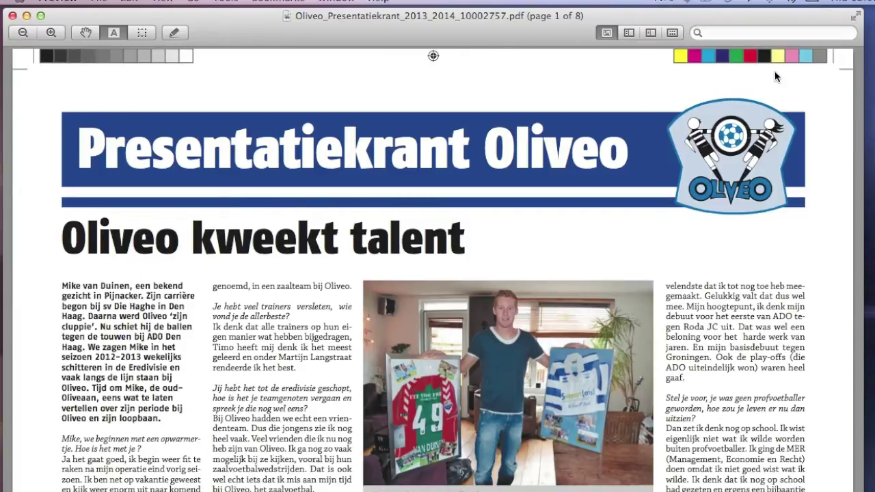
Step: Look through the Oliveo newspaper PDF from page 1 to page 8, and quit Preview
scroll(731, 218, down, 10)
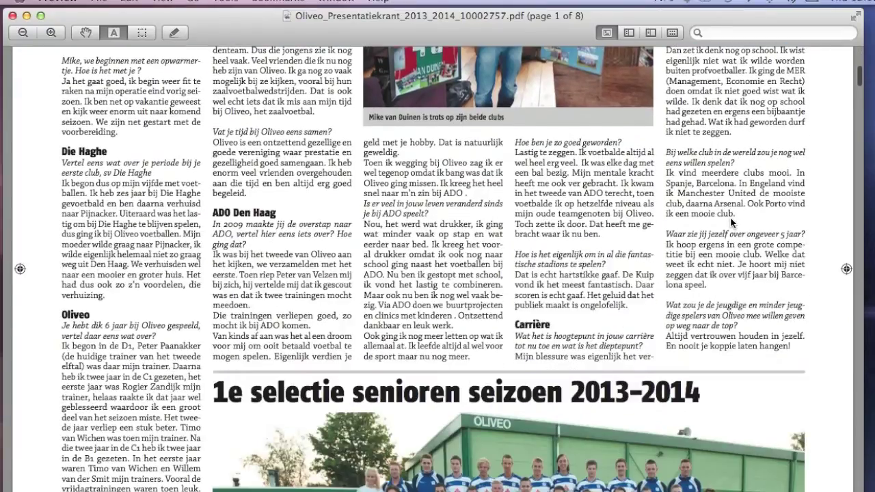
scroll(730, 222, down, 5)
scroll(730, 222, down, 5)
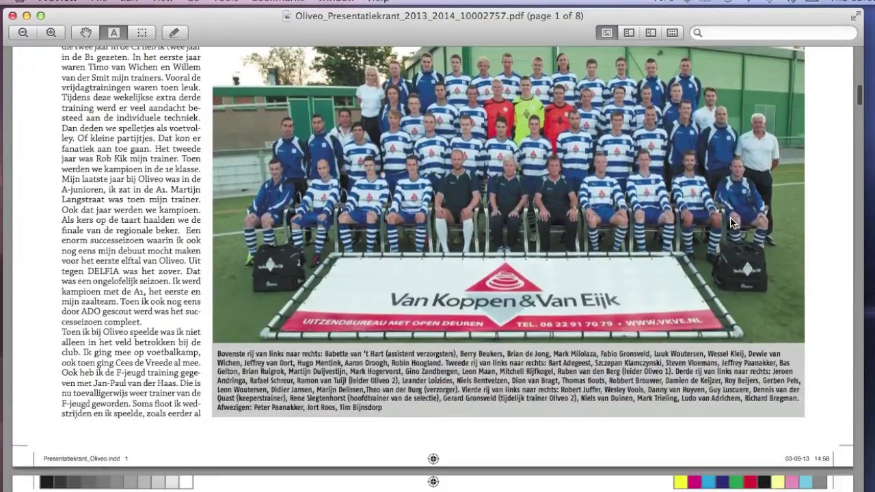
scroll(730, 222, down, 15)
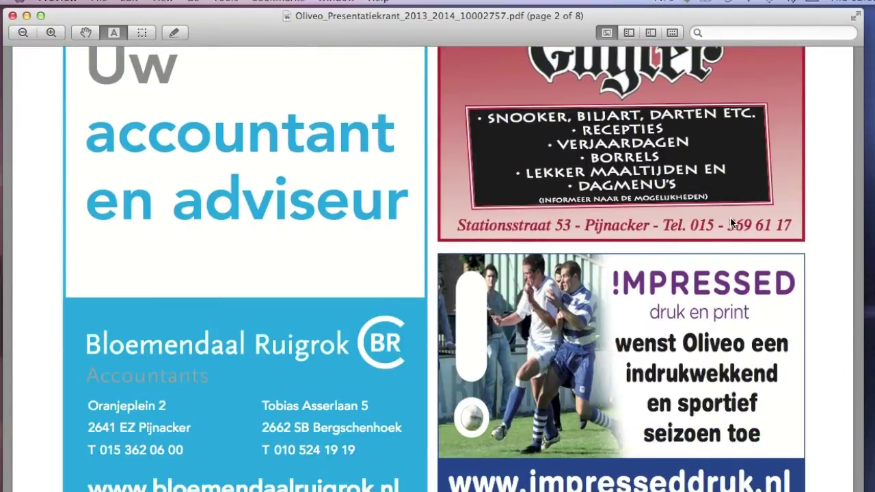
scroll(730, 222, down, 10)
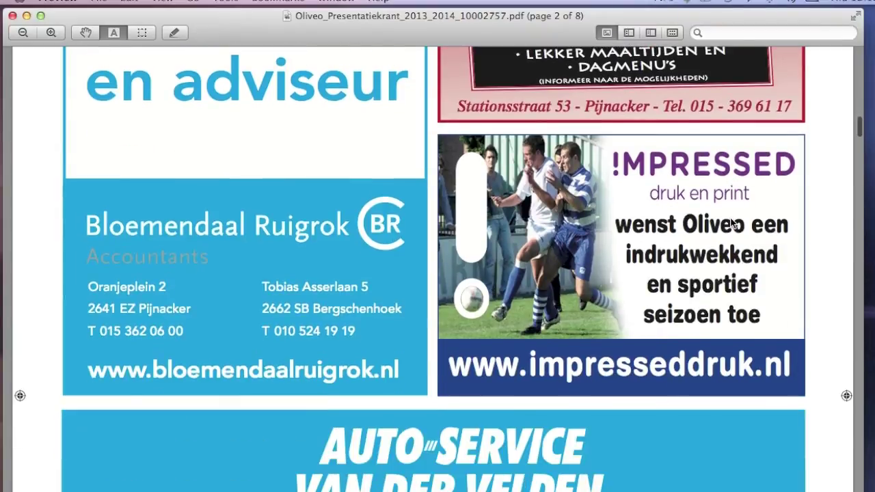
scroll(730, 222, down, 15)
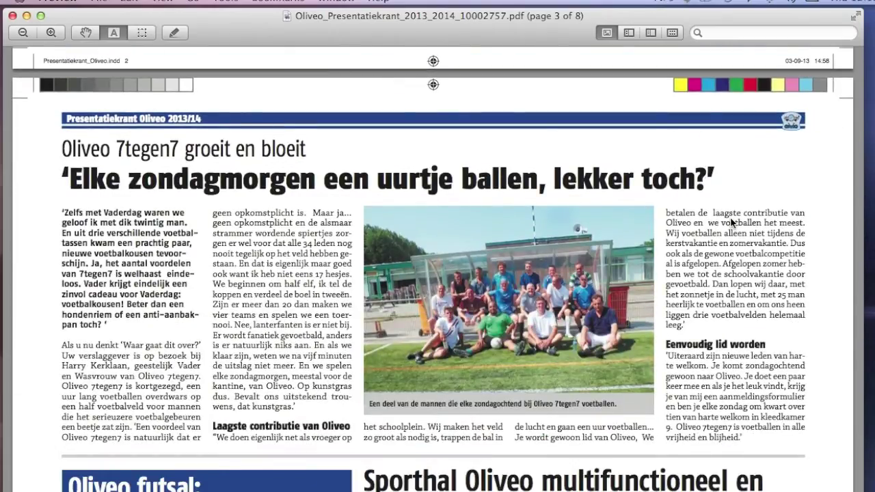
scroll(732, 223, down, 10)
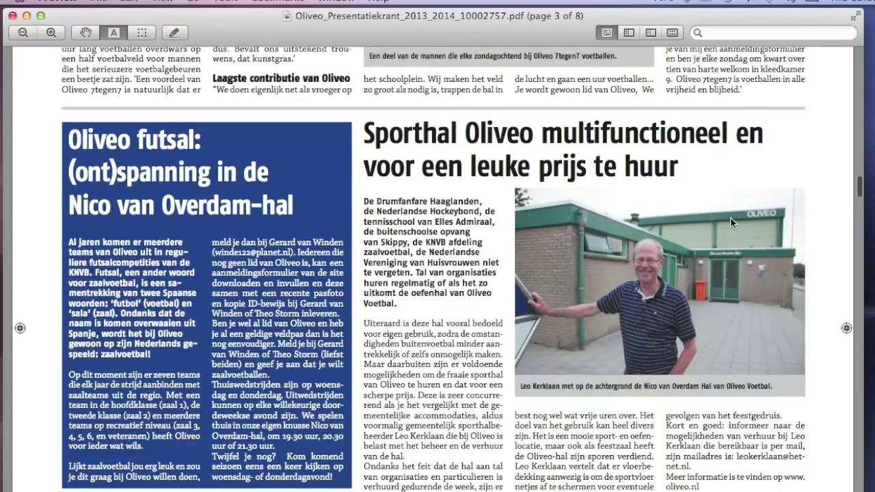
scroll(730, 218, down, 15)
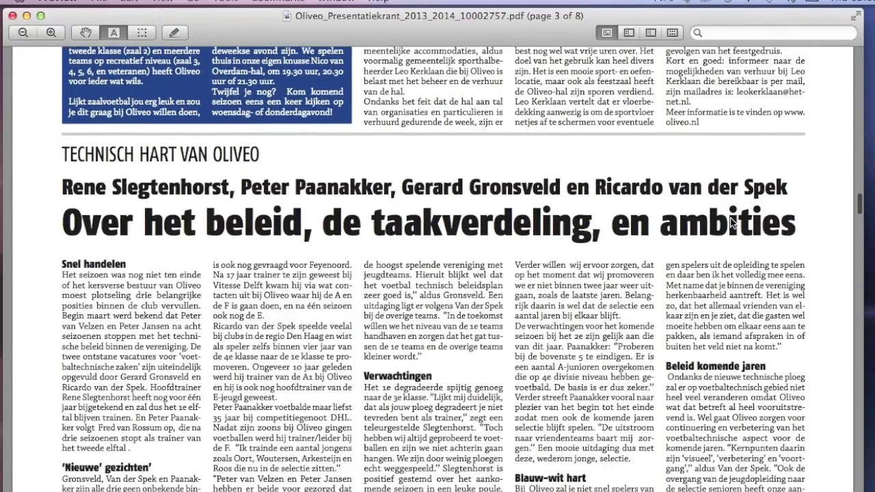
scroll(730, 217, down, 5)
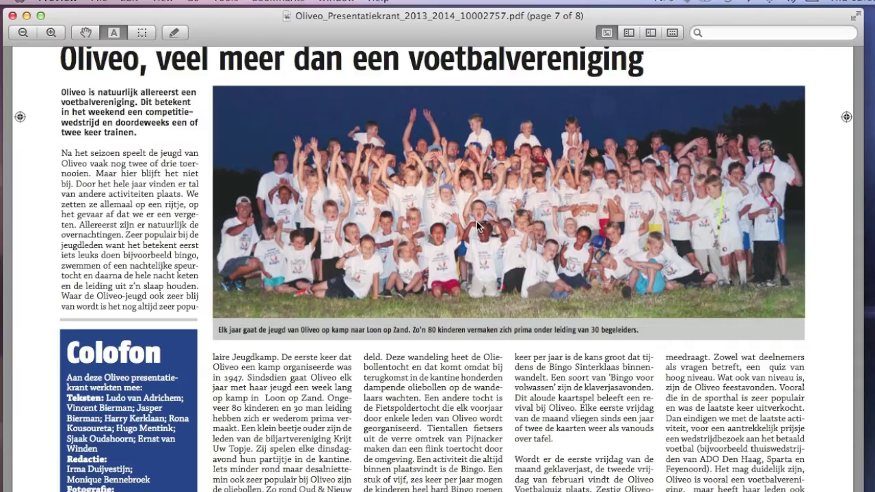
scroll(477, 225, down, 3)
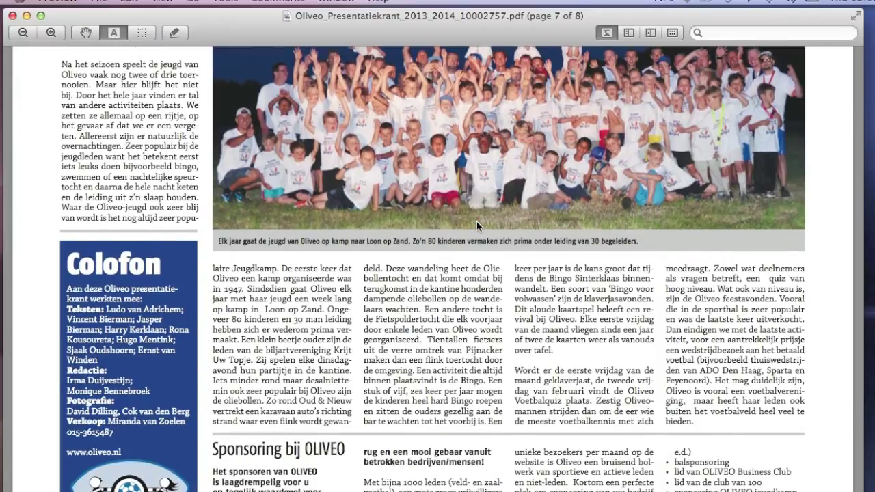
scroll(476, 221, down, 10)
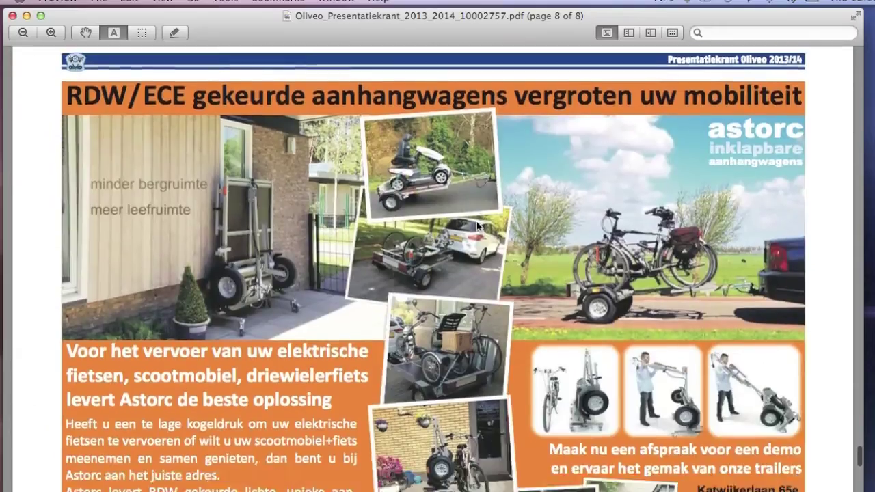
scroll(477, 226, down, 10)
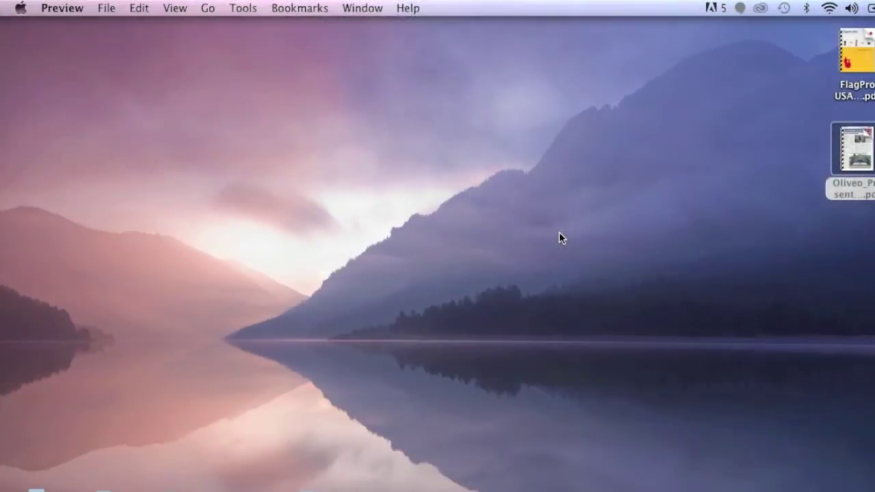
key(super+q)
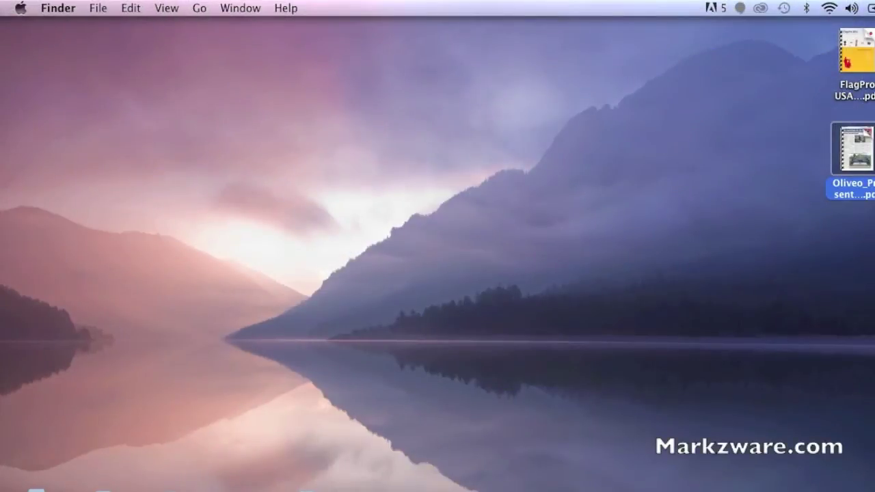
Step: Switch to Illustrator and open the Oliveo_Presentatiekrant_2013_2014_10002757.pdf file from the Desktop
click(641, 488)
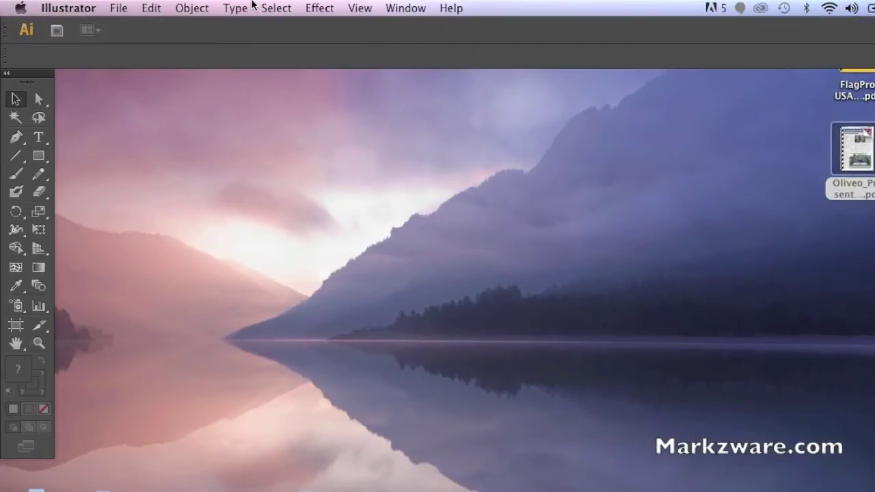
mouse_move(852, 153)
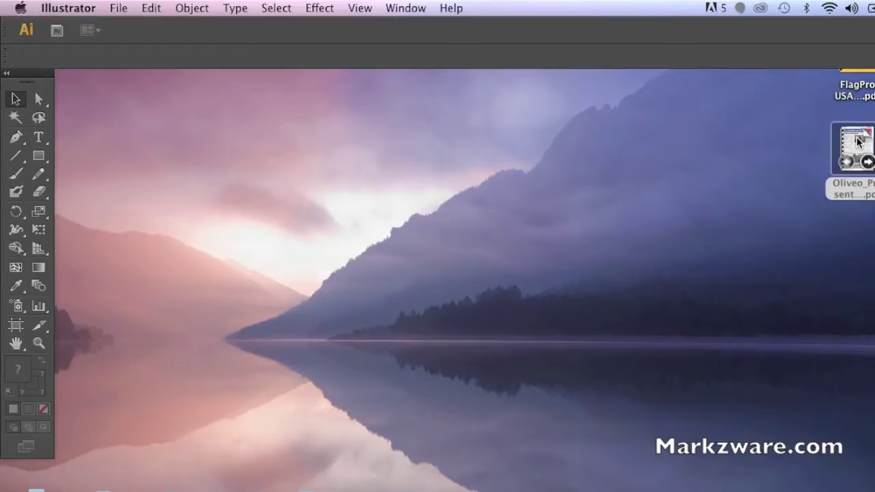
drag(859, 141, 828, 171)
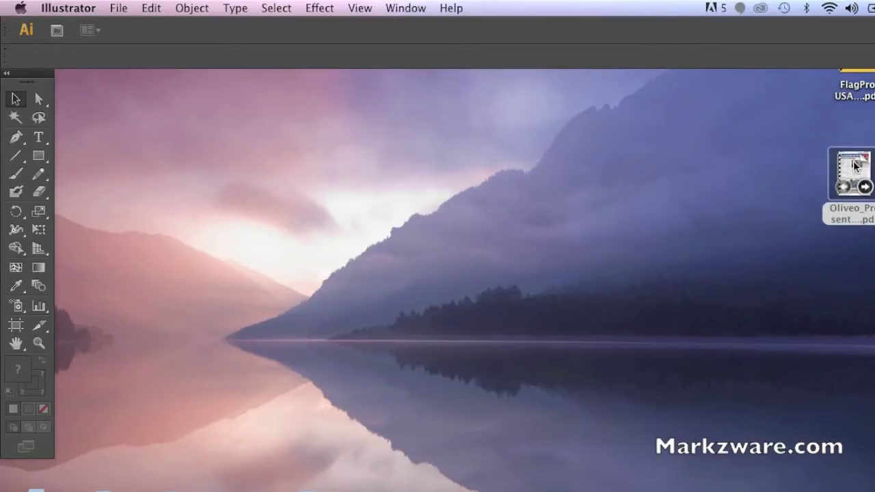
click(118, 8)
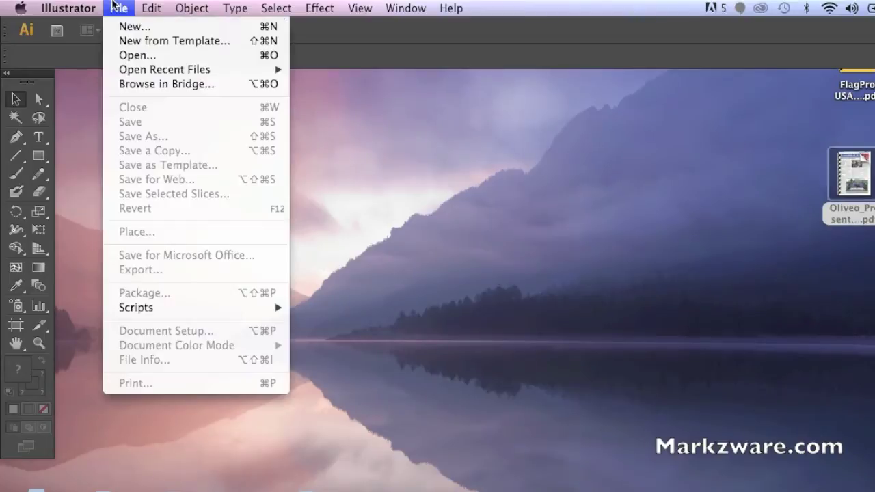
click(130, 56)
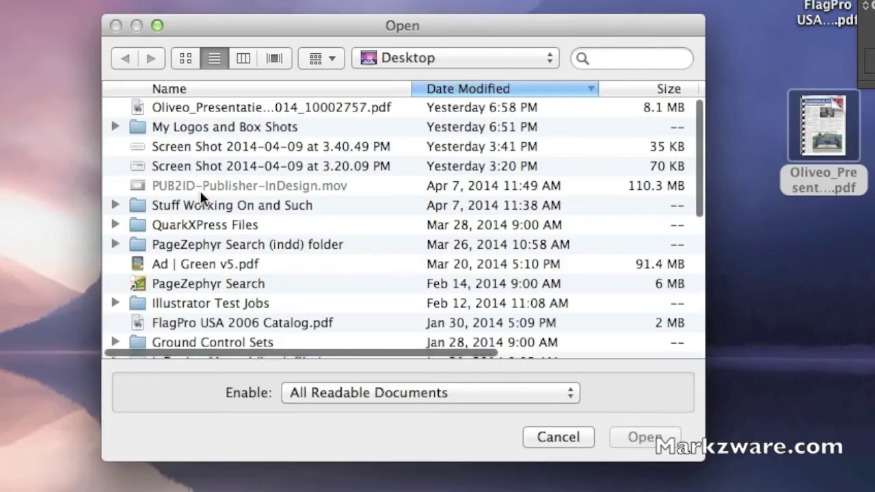
click(215, 104)
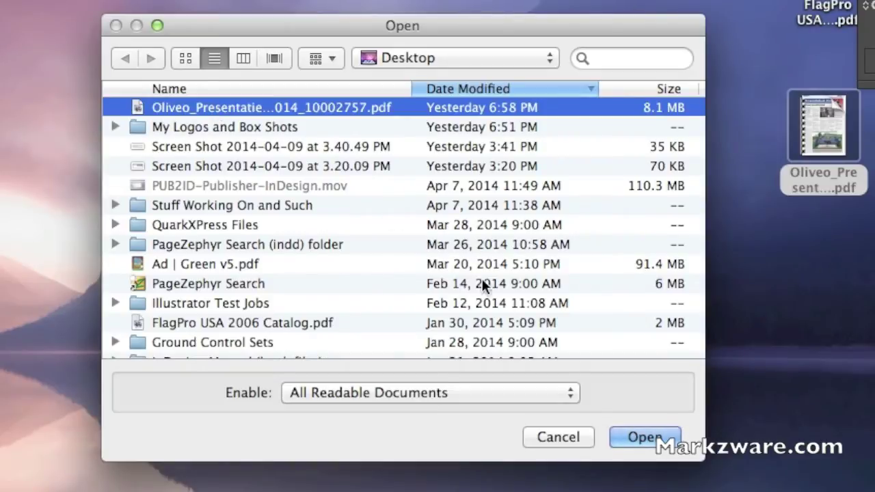
click(645, 437)
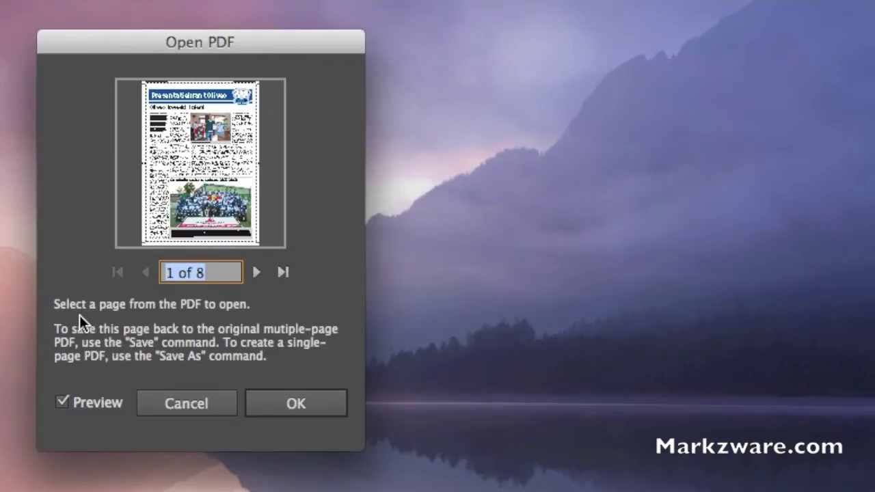
Step: Browse the PDF page previews and choose page 5 of 8 as the page to open
click(173, 273)
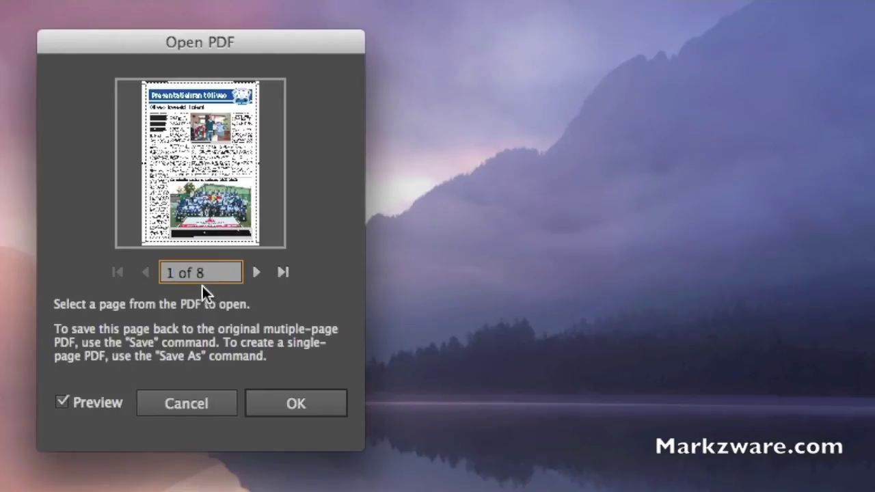
click(258, 273)
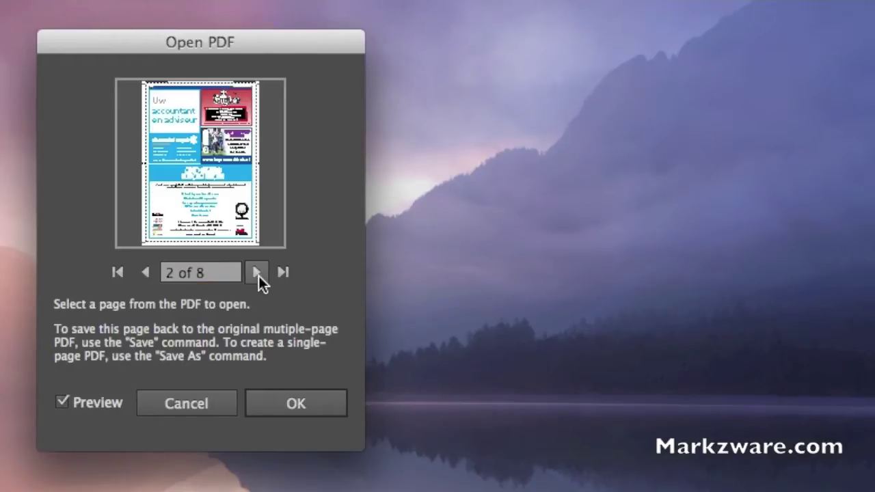
click(259, 276)
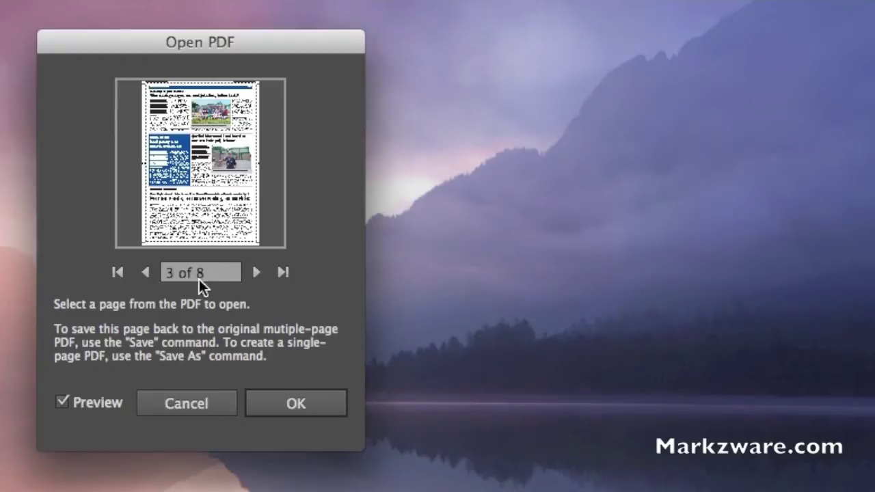
click(255, 273)
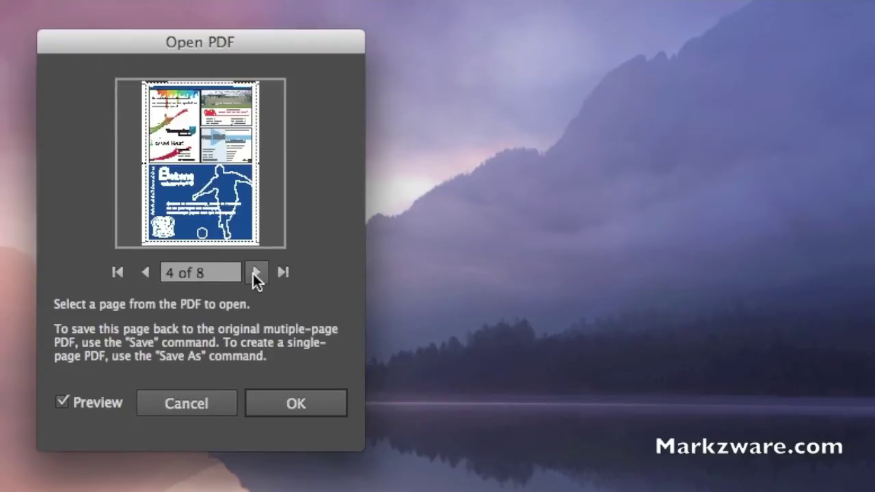
click(254, 273)
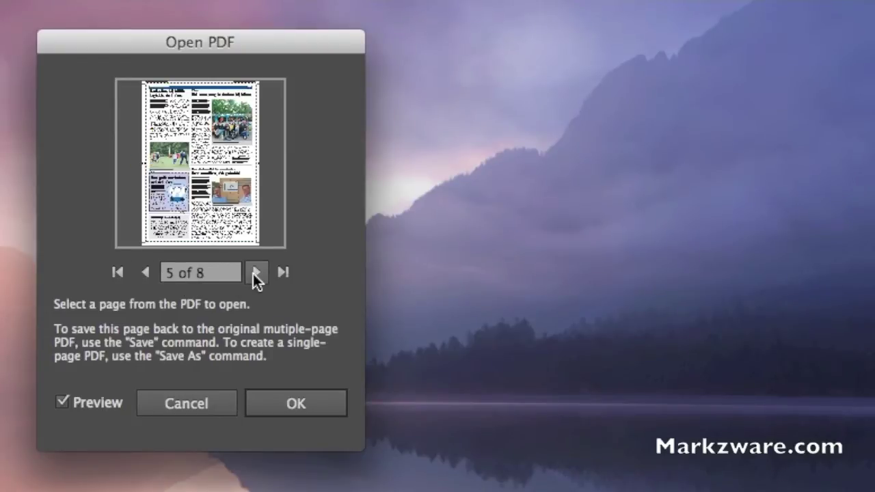
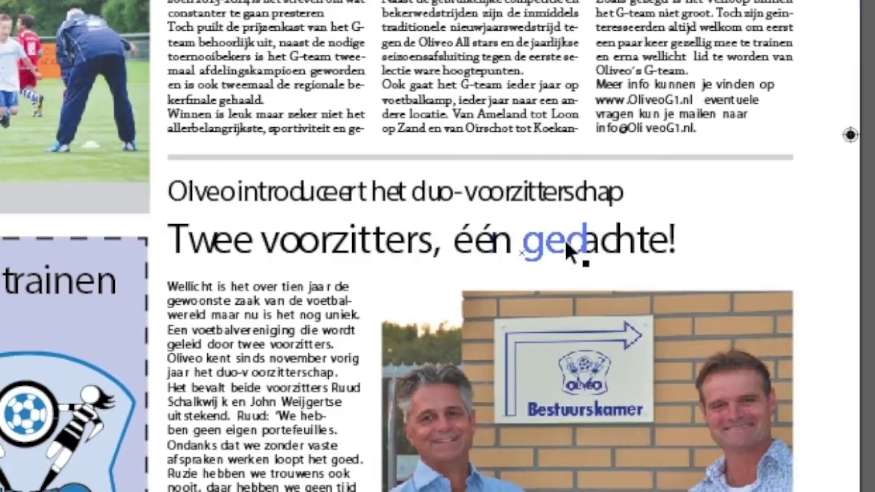
Step: Try moving the "ged" fragment of the "Twee voorzitters" headline beside the subheading, and undo the move and the text edits
drag(578, 242, 717, 188)
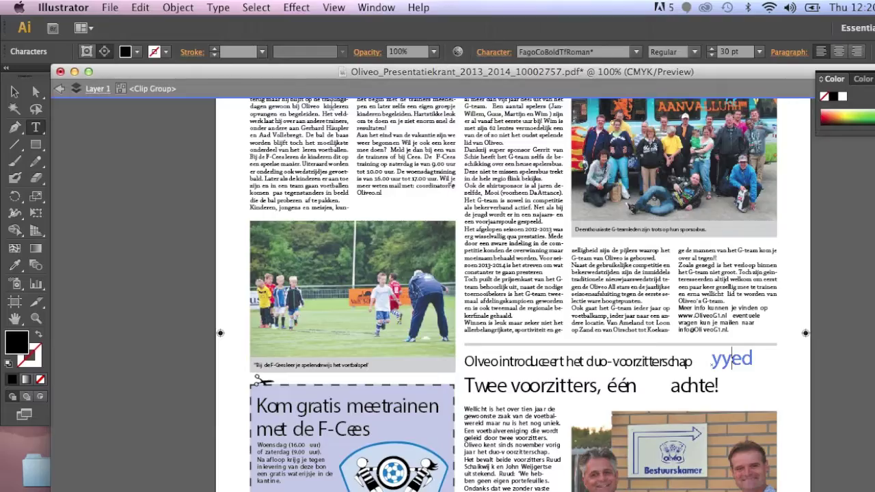
click(140, 7)
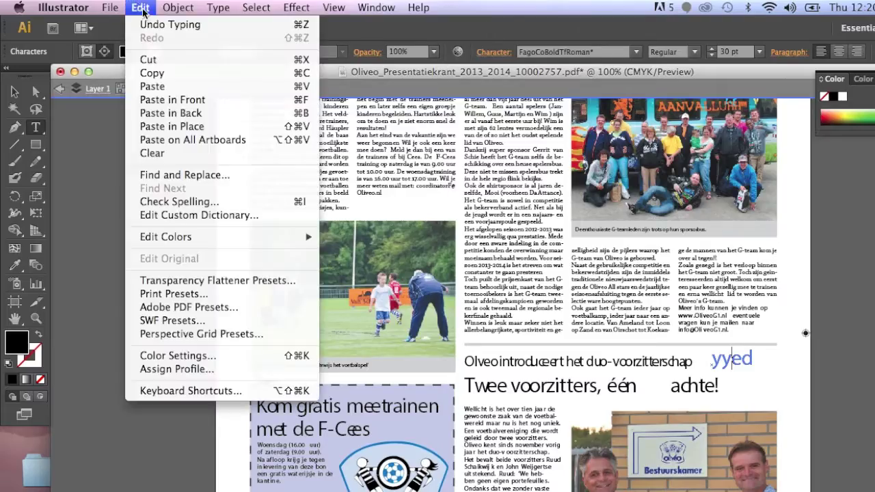
click(161, 24)
click(140, 8)
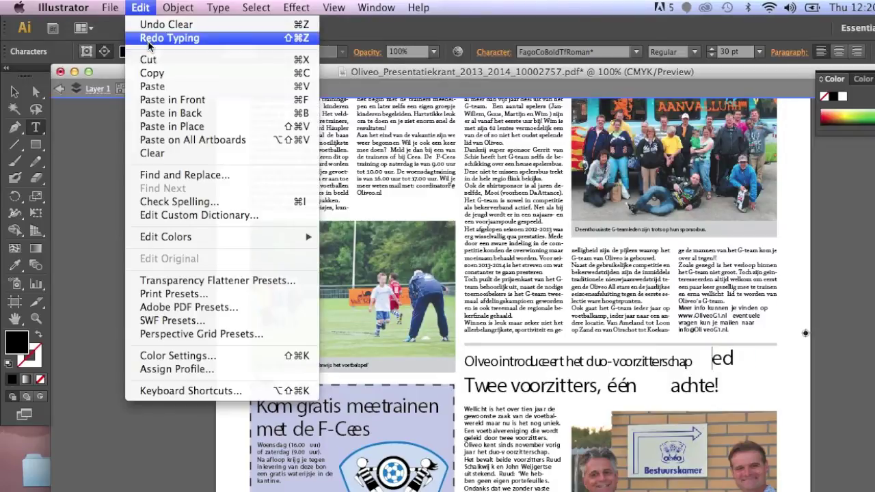
click(161, 24)
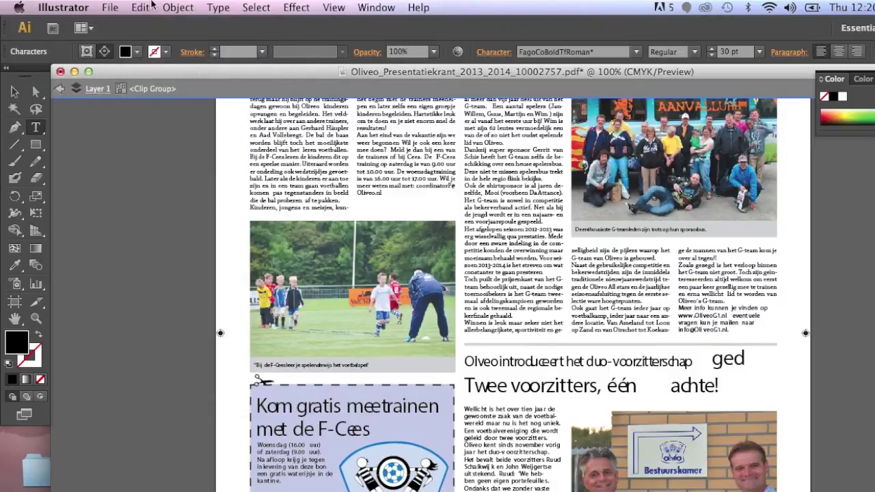
click(150, 6)
click(159, 25)
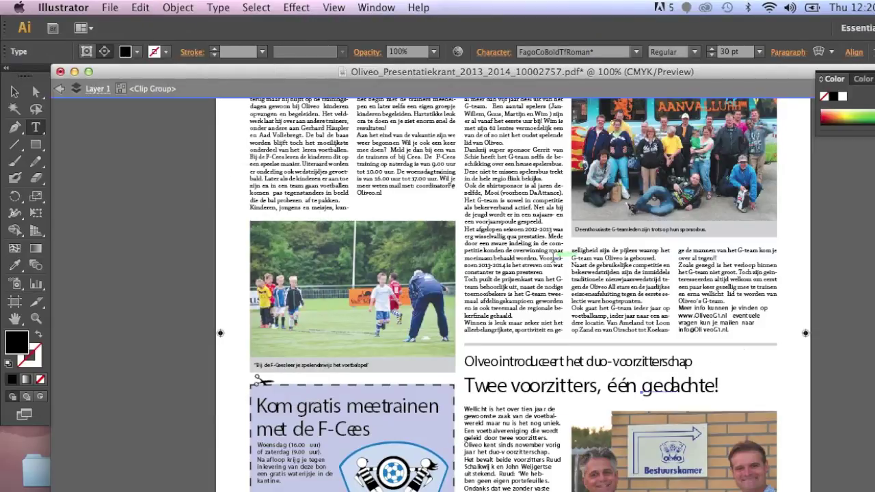
Step: Select a small text fragment in the body copy of the G-team article with the Selection tool
click(14, 91)
mouse_move(506, 269)
mouse_down()
mouse_move(532, 280)
mouse_move(503, 273)
mouse_up()
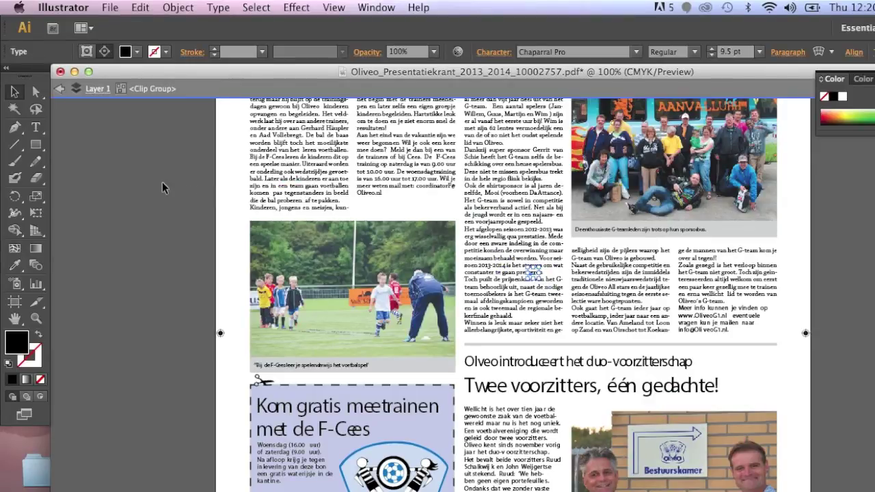
scroll(164, 188, up, 5)
scroll(164, 188, up, 5)
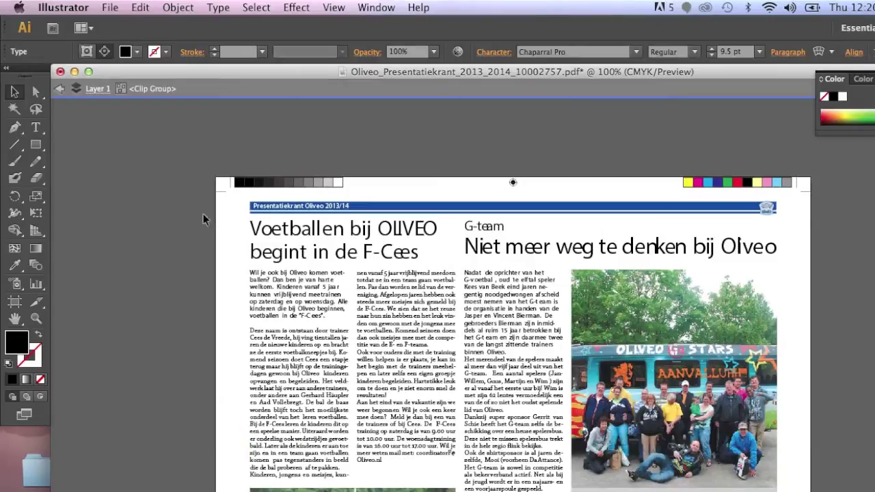
Step: Place the Type tool cursor in and highlight individual text fragments in the first body column of the "Voetballen bij OLIVEO" article
mouse_move(295, 335)
mouse_down()
mouse_move(289, 344)
mouse_move(300, 372)
mouse_move(320, 357)
mouse_move(293, 344)
mouse_up()
click(38, 128)
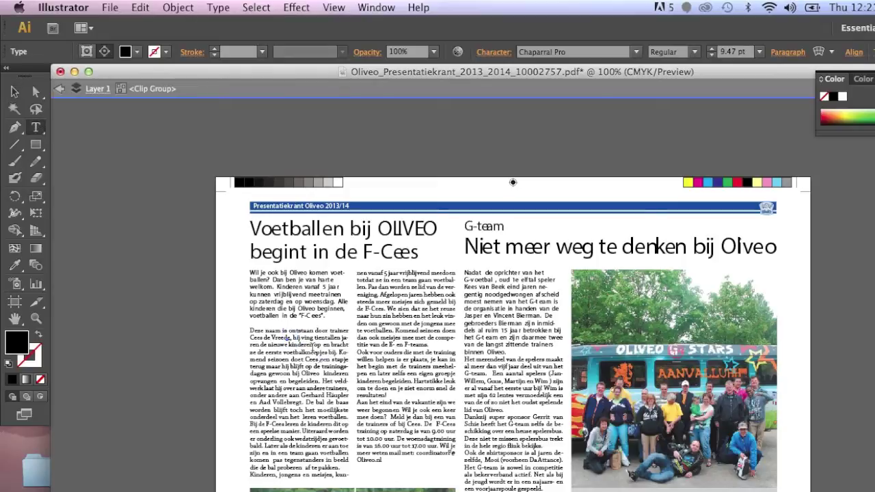
click(294, 337)
drag(293, 345, 304, 345)
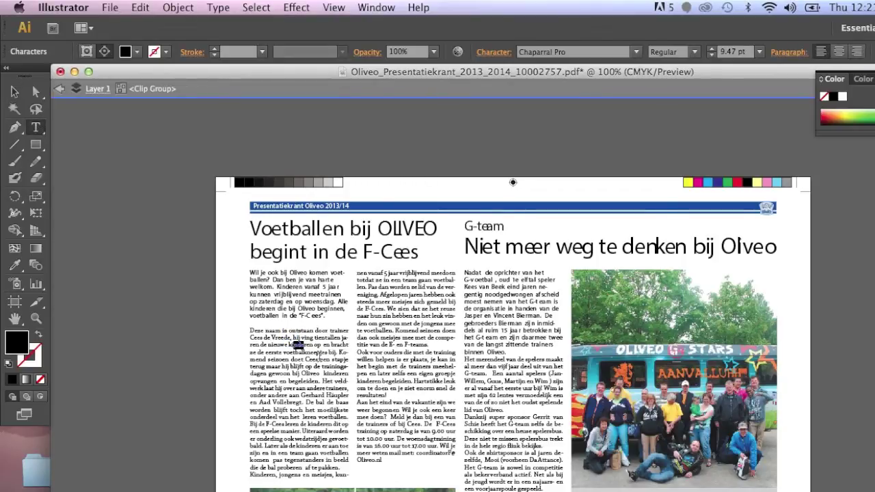
click(318, 357)
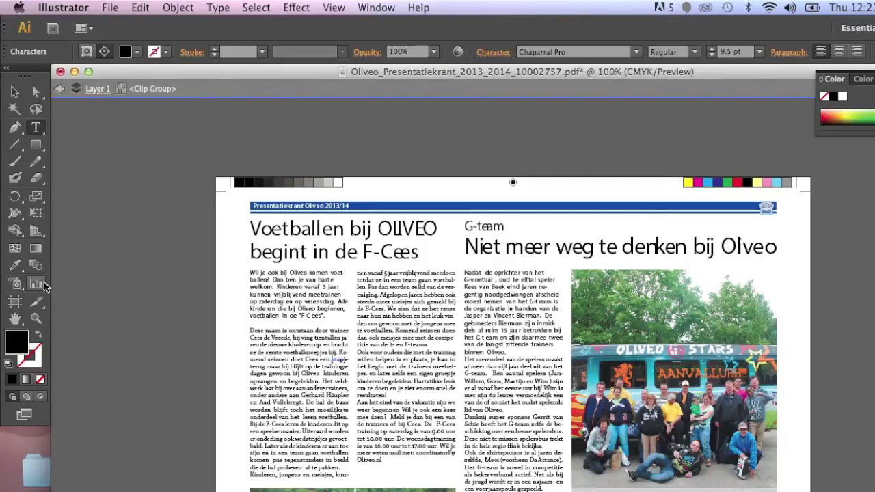
Step: Zoom in on the "Voetballen bij OLIVEO" headline and check the separate text fragments that make up its last word
click(35, 318)
drag(163, 166, 535, 491)
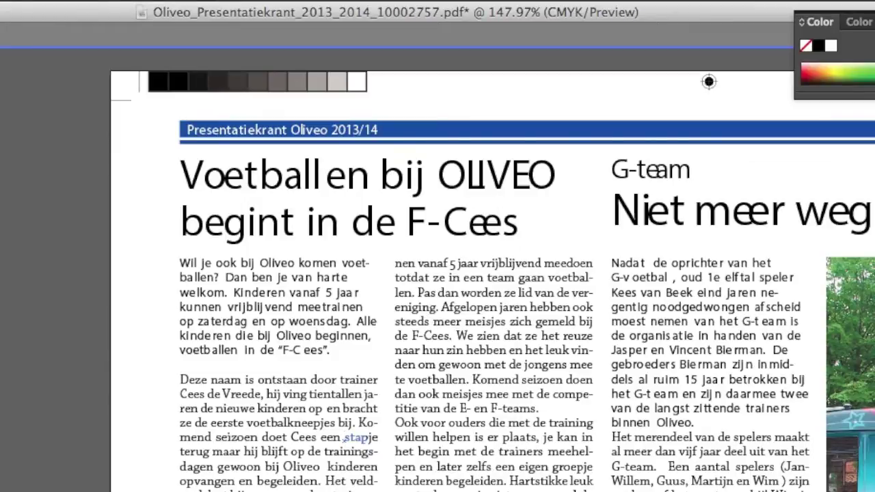
key(Escape)
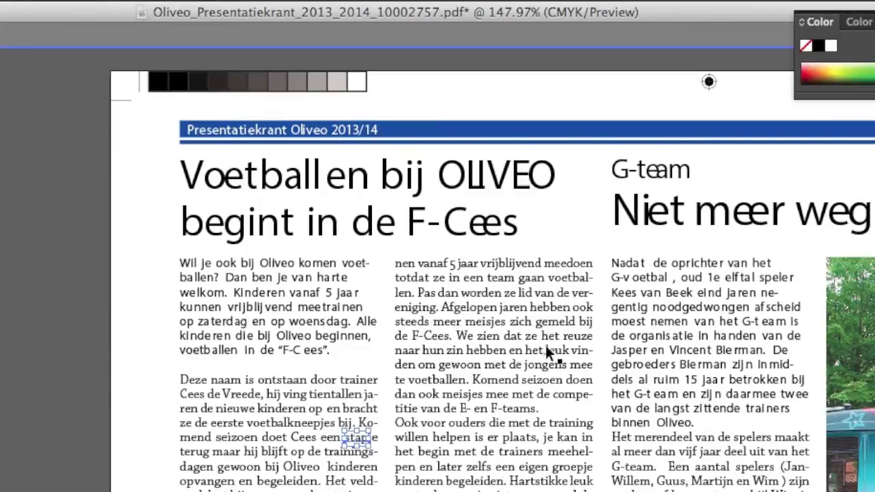
click(465, 222)
drag(480, 227, 523, 231)
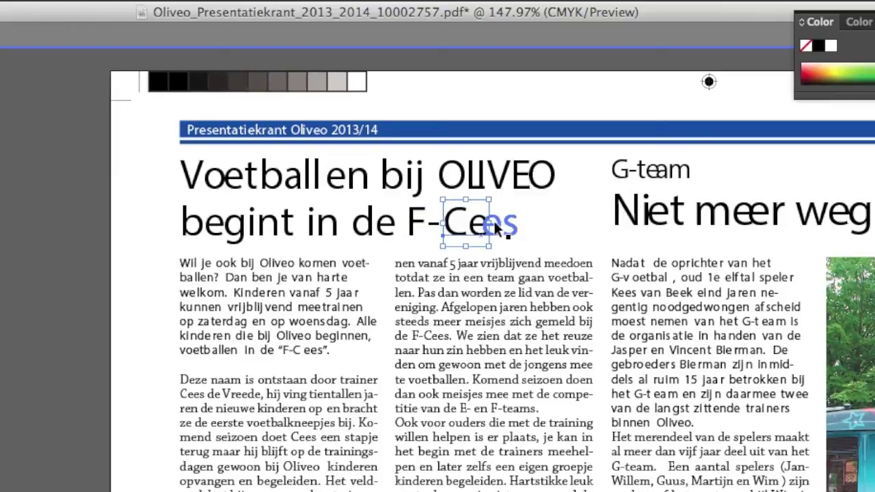
click(499, 225)
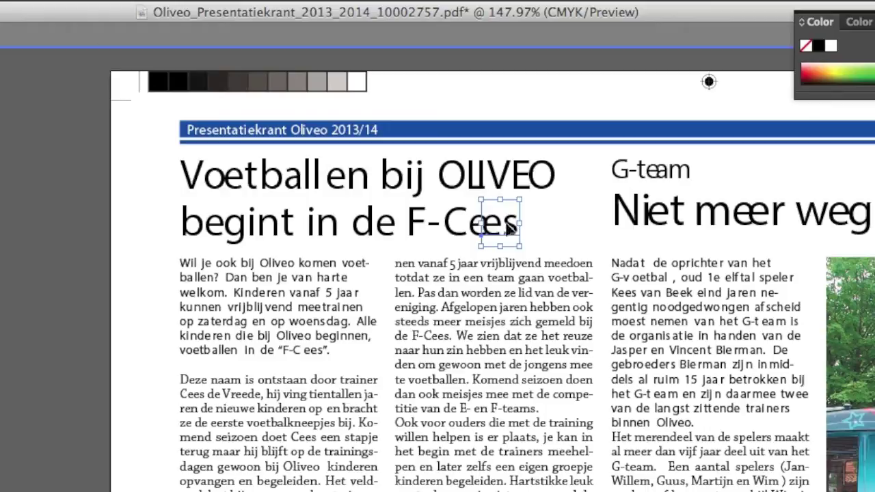
key(super+shift+a)
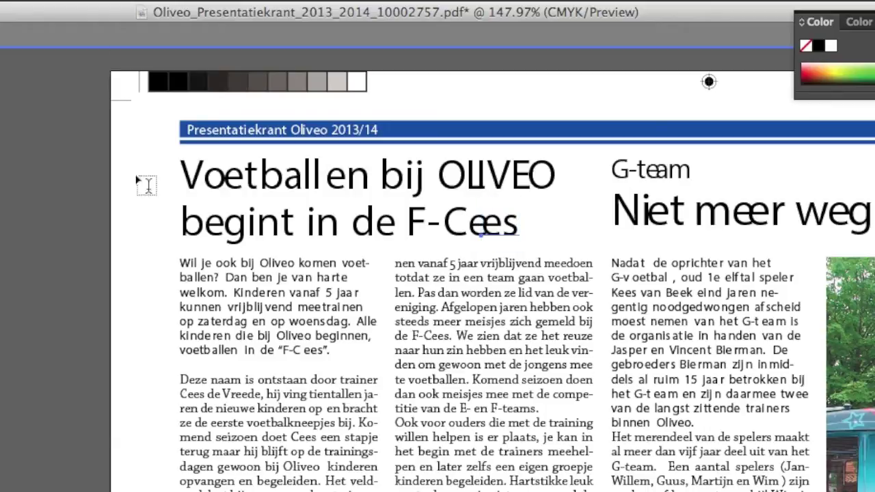
click(491, 239)
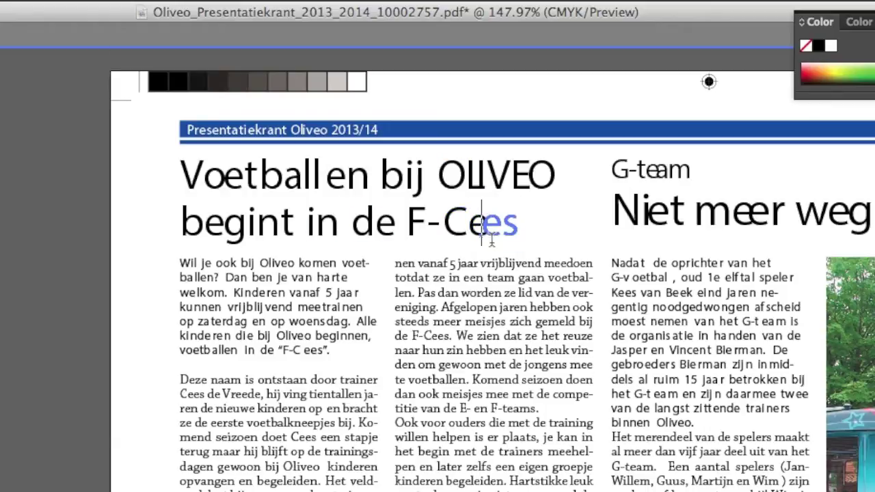
click(473, 233)
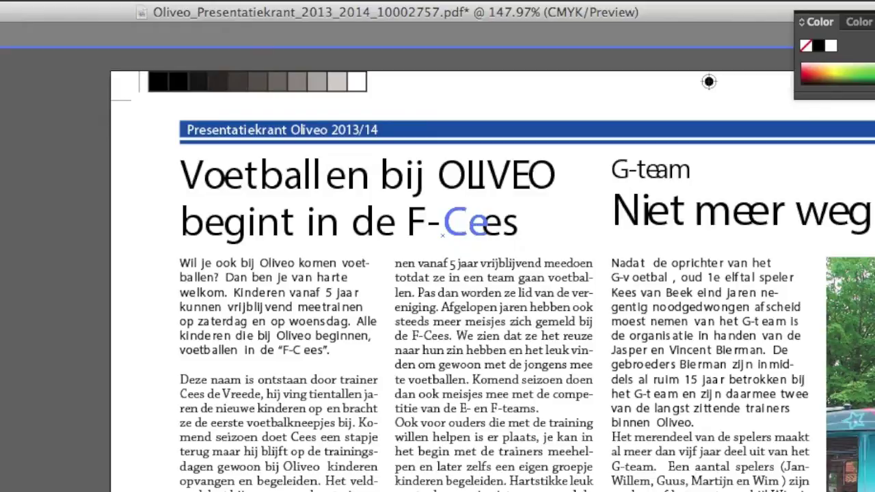
Step: Copy the whole page artwork, switch to InDesign and create a one-page Letter document with the default preset
key(alt+Left)
key(Escape)
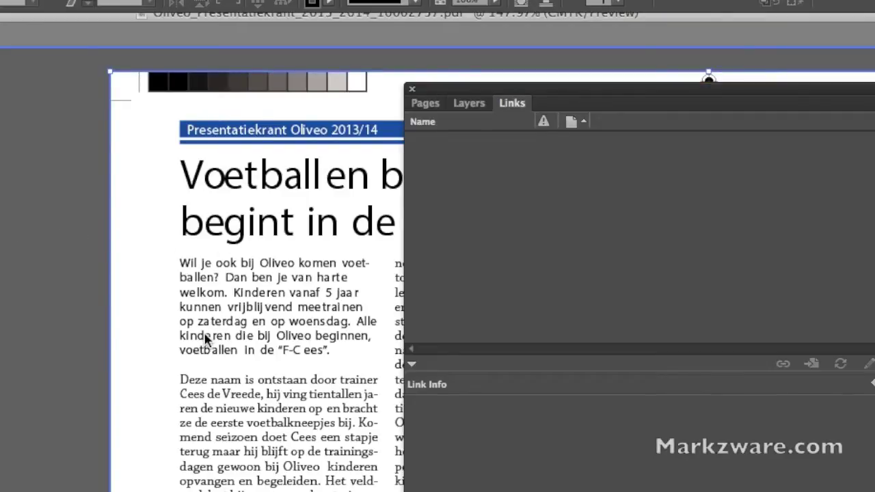
key(ctrl+n)
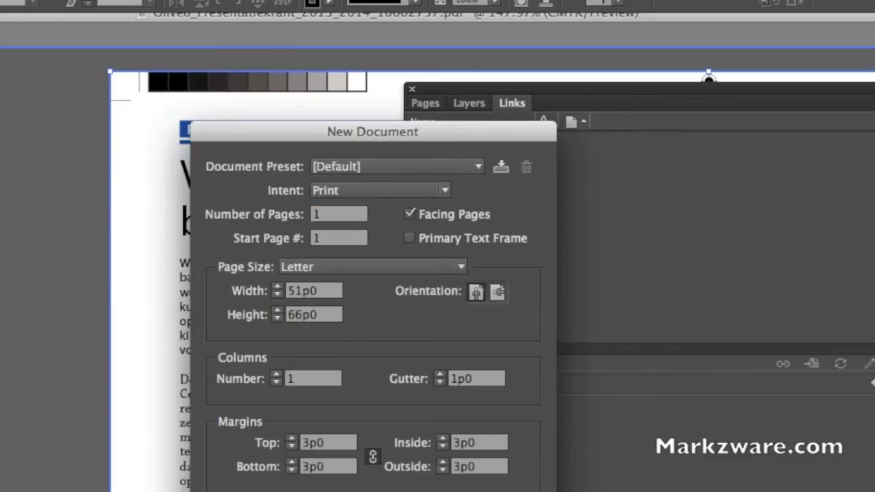
key(Return)
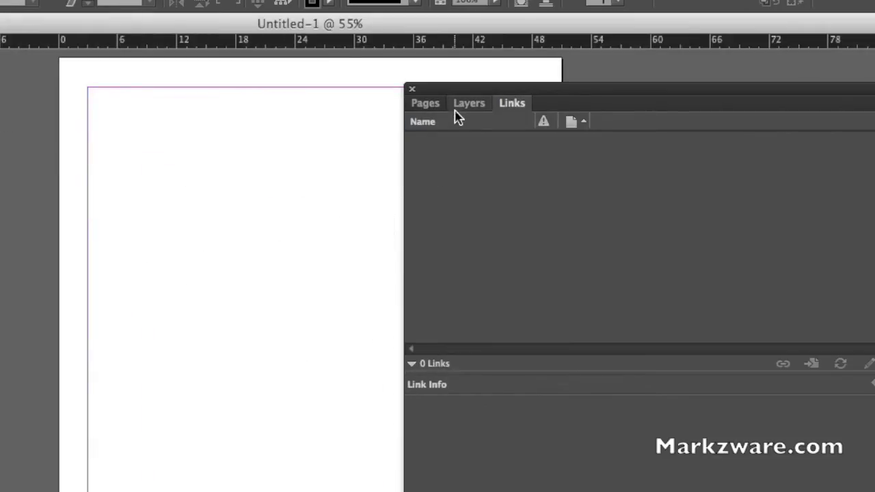
drag(458, 88, 615, 82)
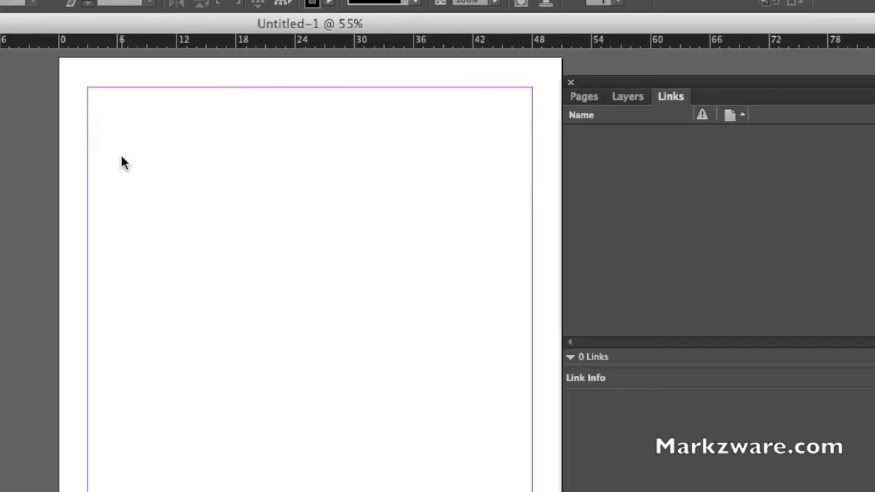
Step: Paste the page artwork as an embedded EPS and reposition it with its upper edge aligned to the page's upper edge
key(super+v)
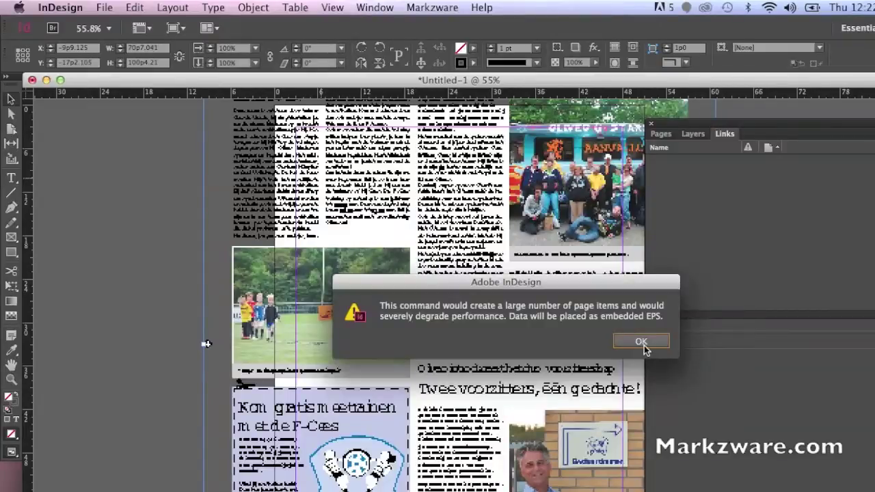
click(642, 342)
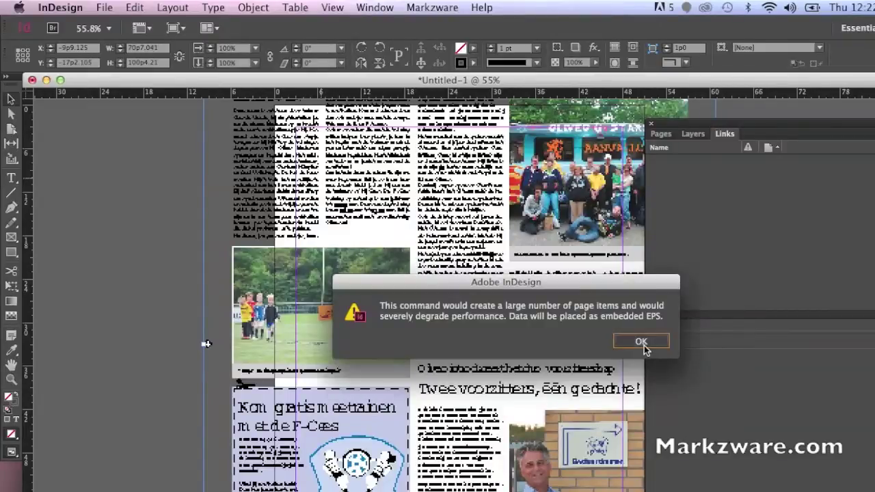
scroll(168, 161, down, 1)
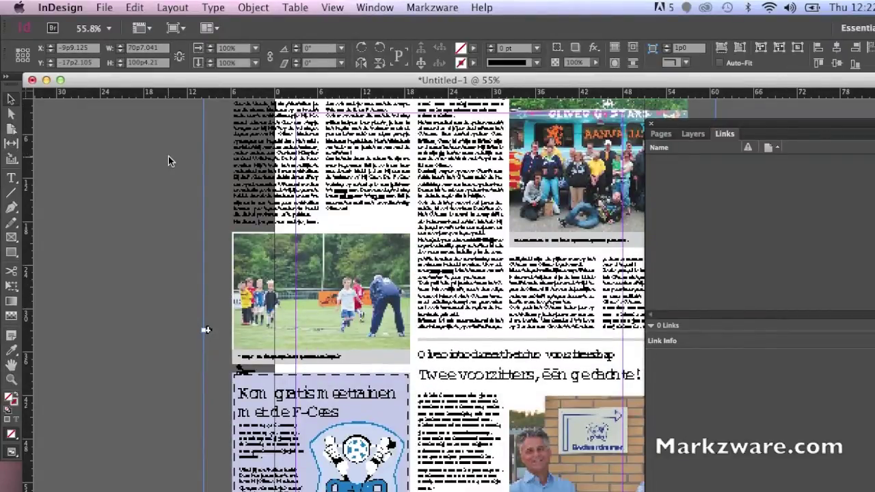
scroll(168, 161, up, 3)
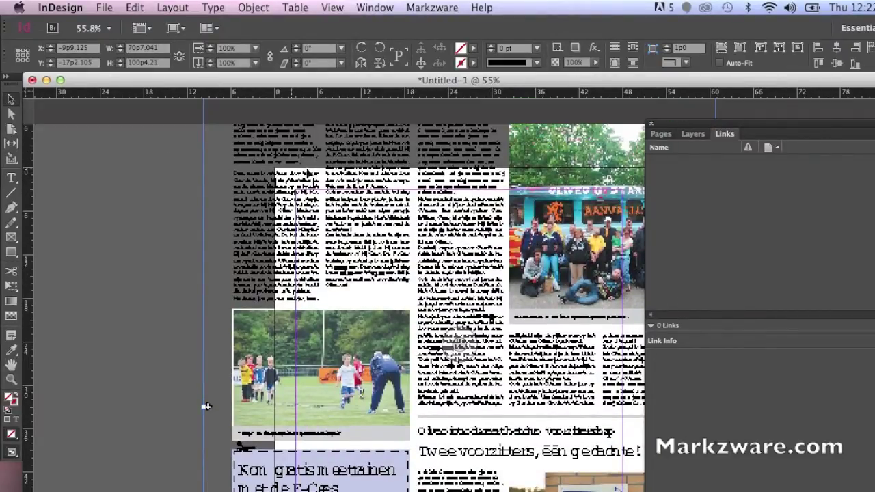
drag(365, 182, 287, 239)
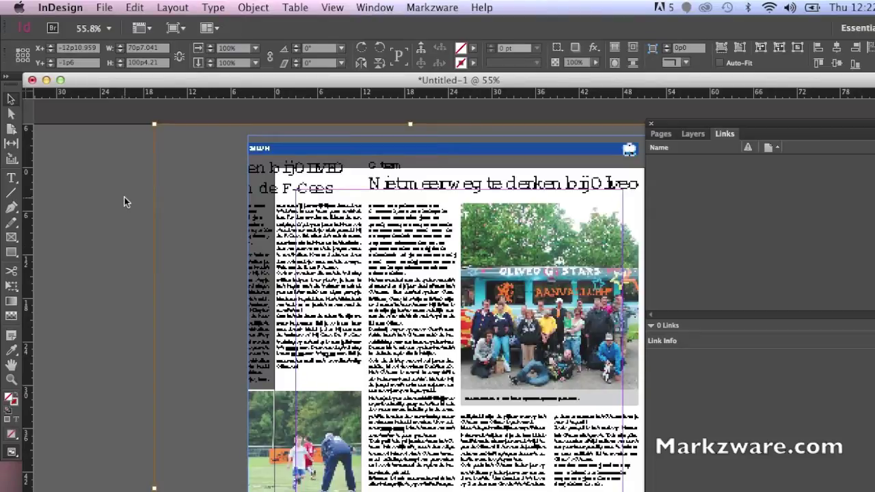
click(123, 199)
drag(312, 150, 279, 196)
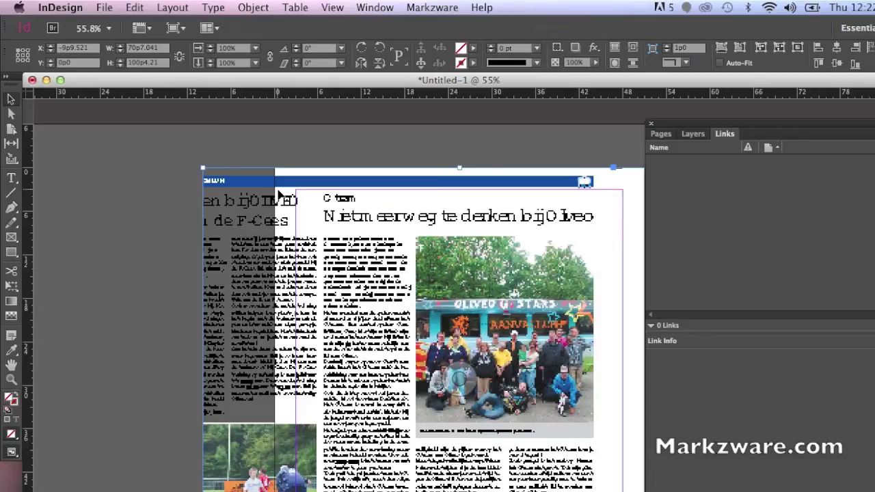
Step: Delete the pasted artwork, and close the untitled InDesign document and the Illustrator PDF without saving
key(Delete)
click(32, 80)
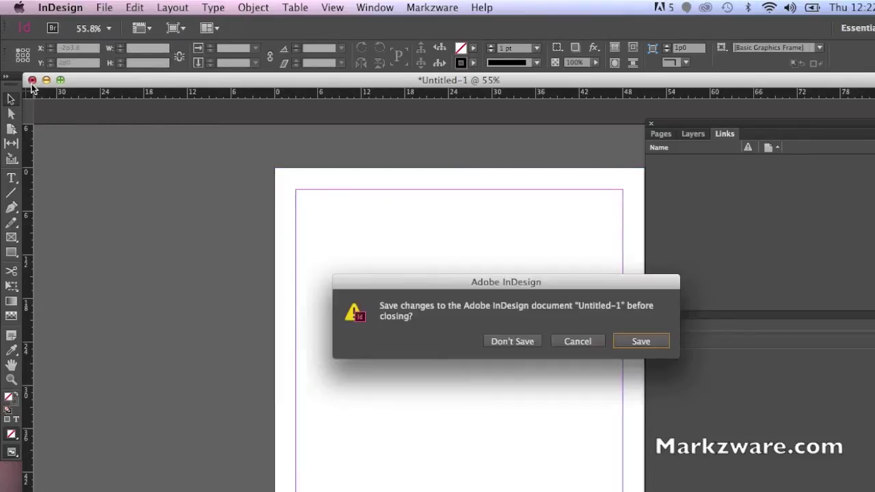
click(524, 341)
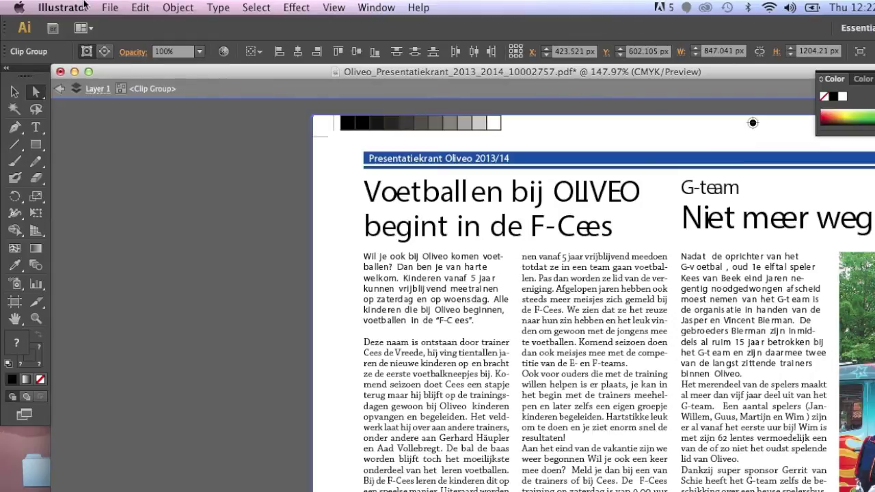
click(60, 71)
click(512, 339)
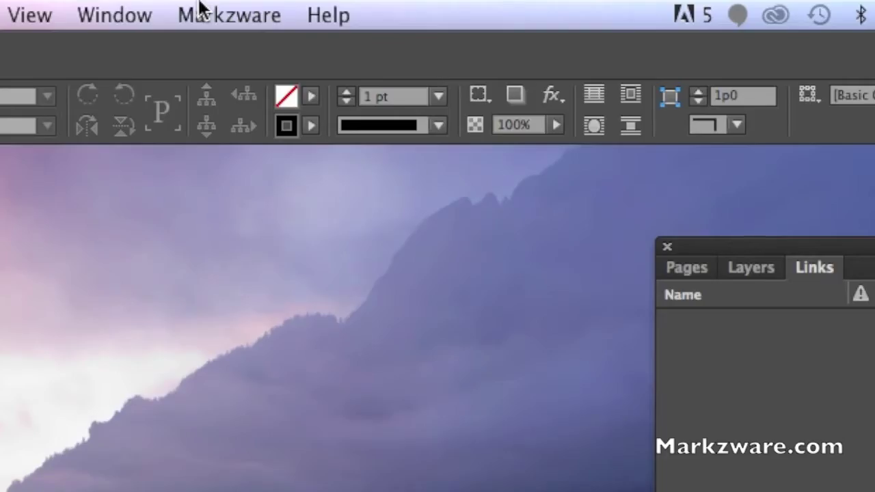
Step: In InDesign, start a PDF2DTP conversion of the Oliveo_Presentatiekrant_2013_2014_10002757.pdf file from the Desktop
click(467, 5)
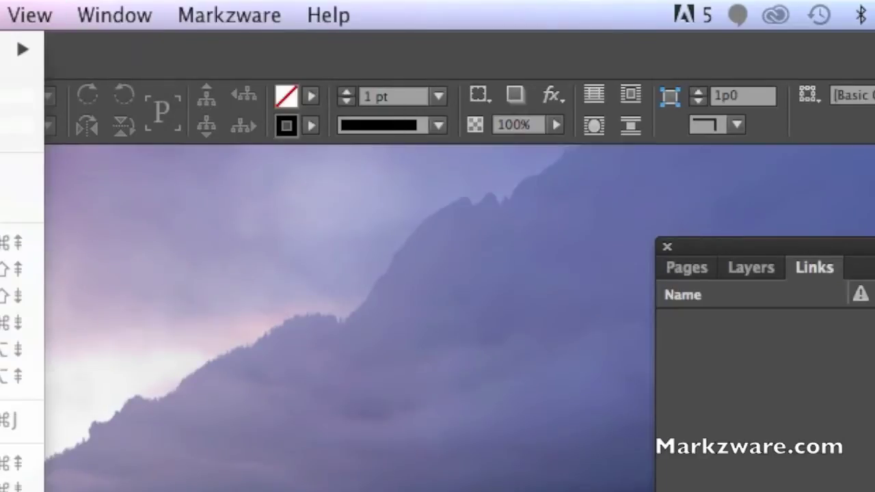
click(181, 6)
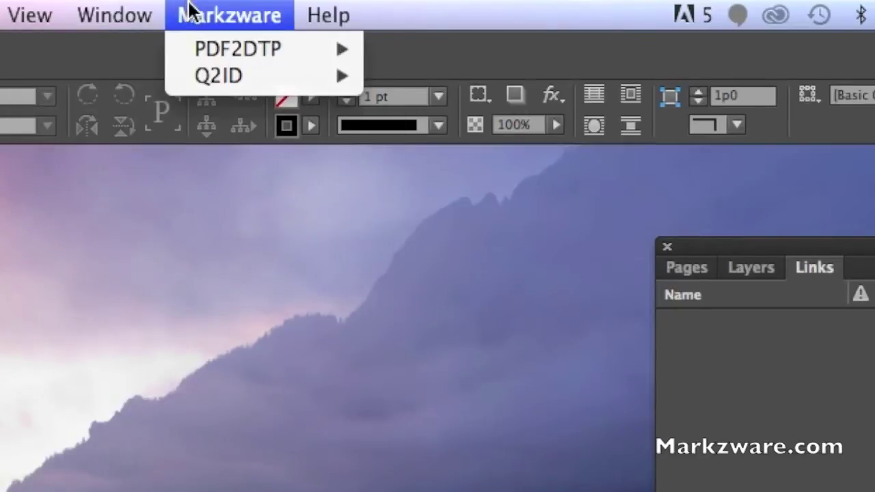
mouse_move(214, 45)
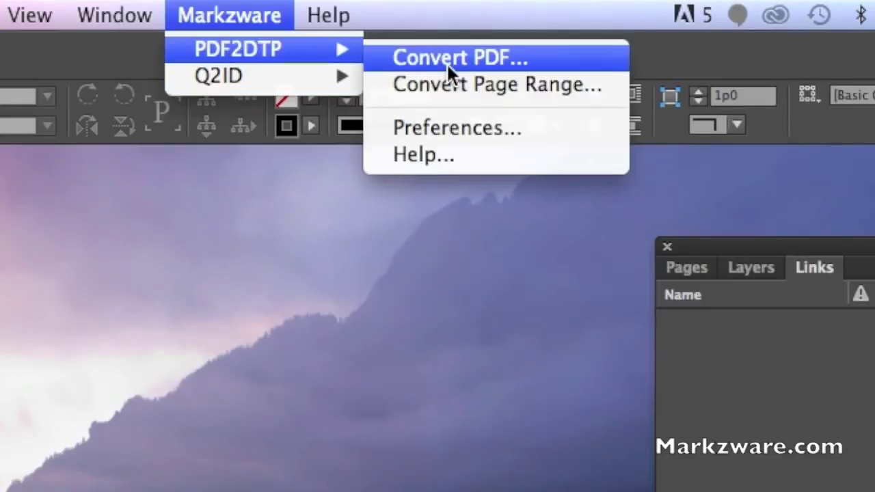
click(446, 62)
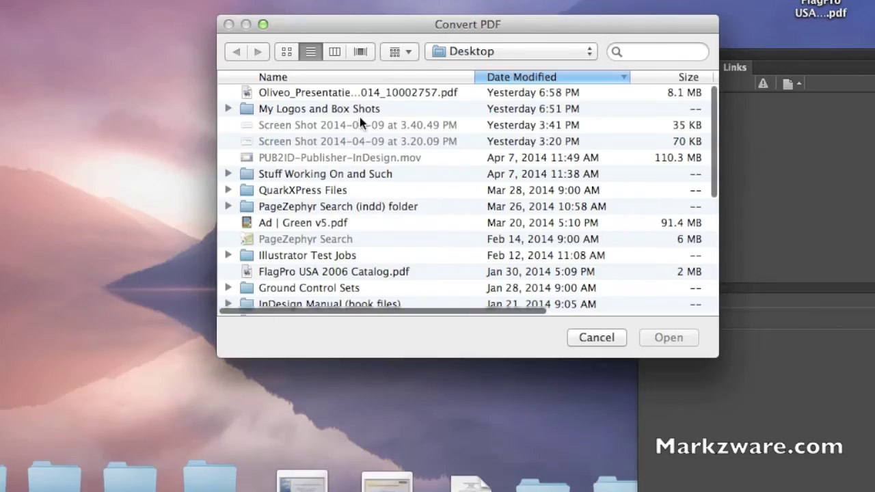
click(339, 88)
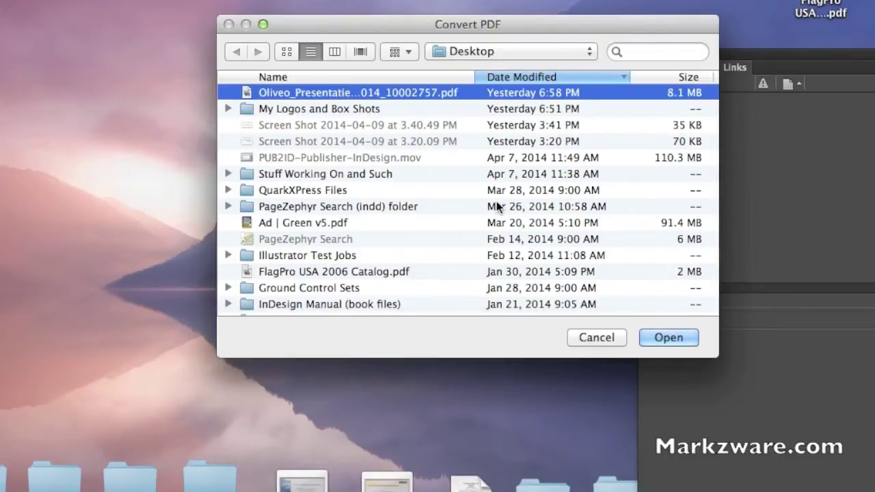
click(669, 337)
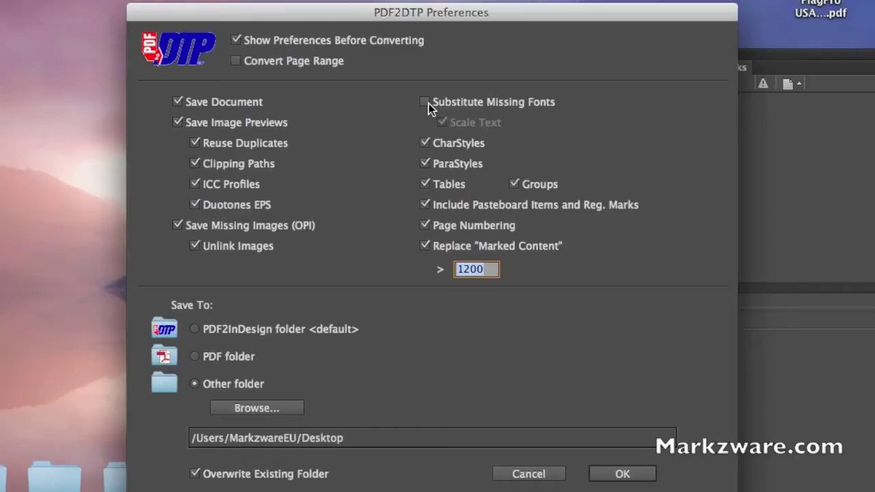
Step: Convert the PDF with Replace "Marked Content" enabled and the Desktop as save folder, and dismiss the missing-font list without replacements
click(424, 247)
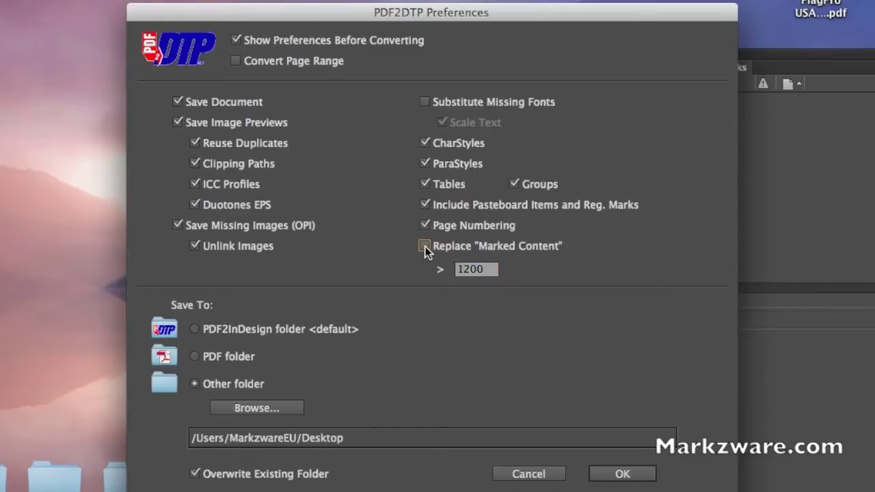
click(424, 247)
click(629, 476)
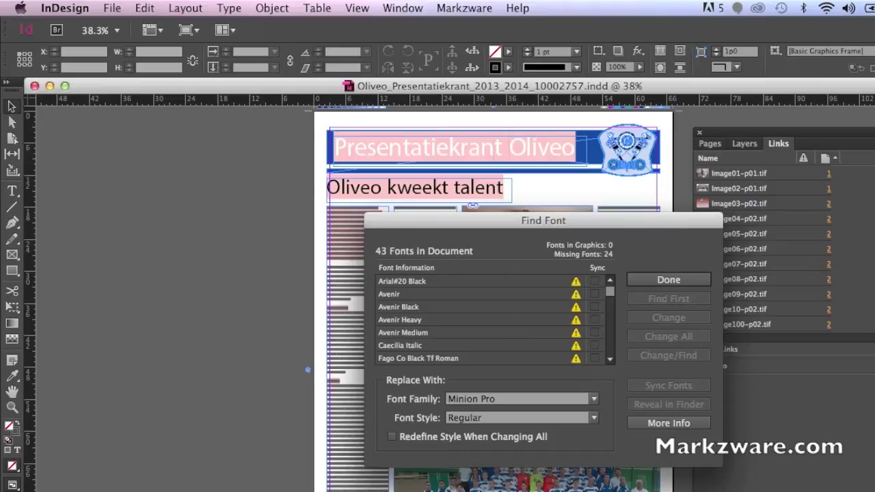
click(670, 283)
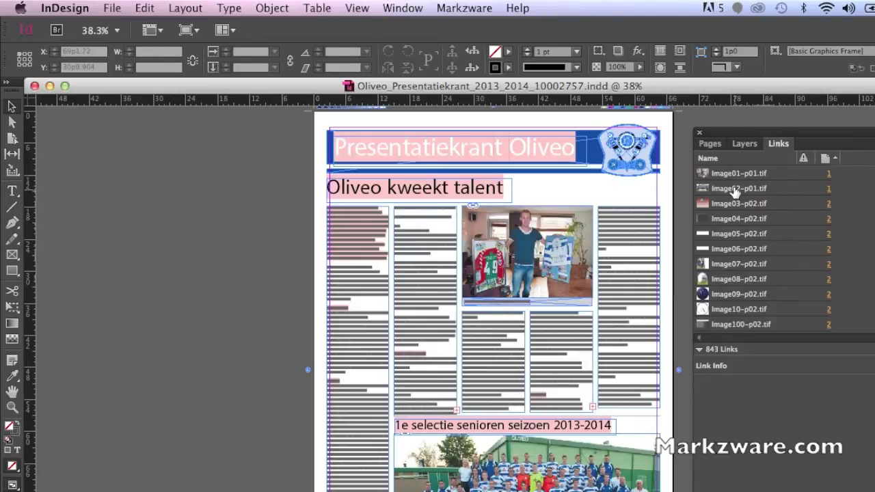
Step: Examine the link info of the page 1 photo of the man with framed shirts, the document's layers and its page thumbnails
click(554, 238)
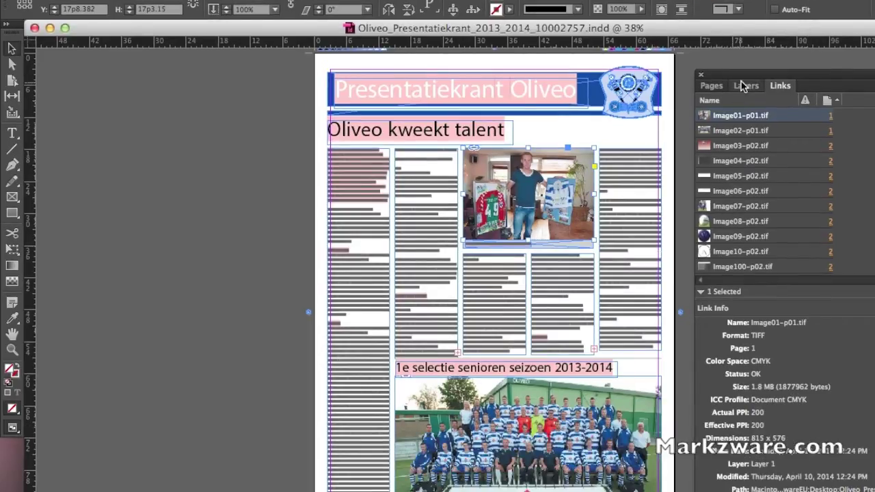
click(745, 86)
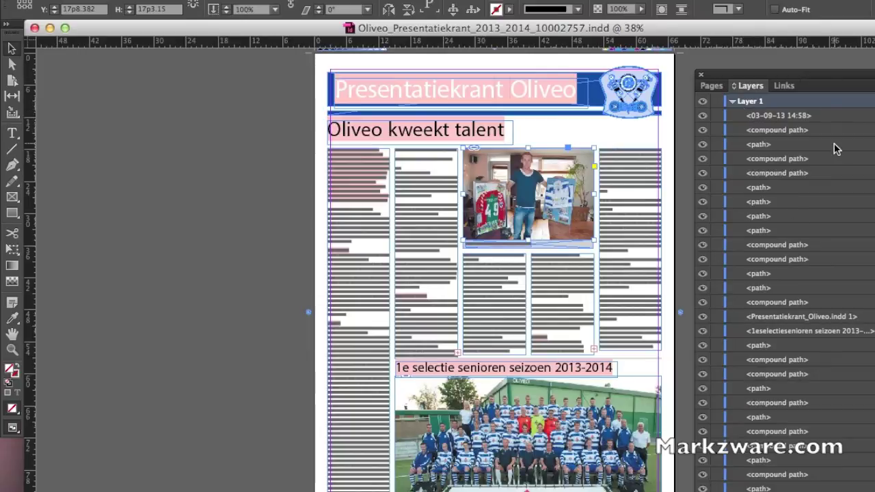
click(715, 87)
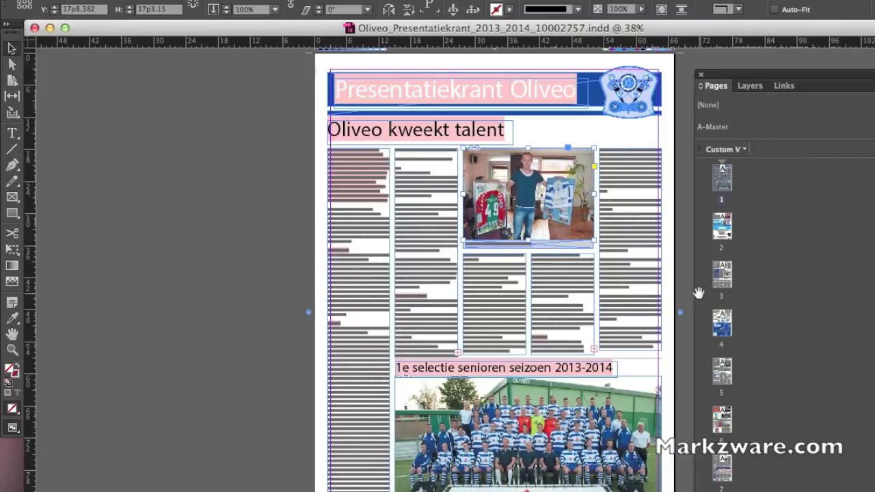
Step: Replace the page 1 lead article's intro text after its opening line with "uh q OR ADD TEXT."
click(97, 99)
click(13, 349)
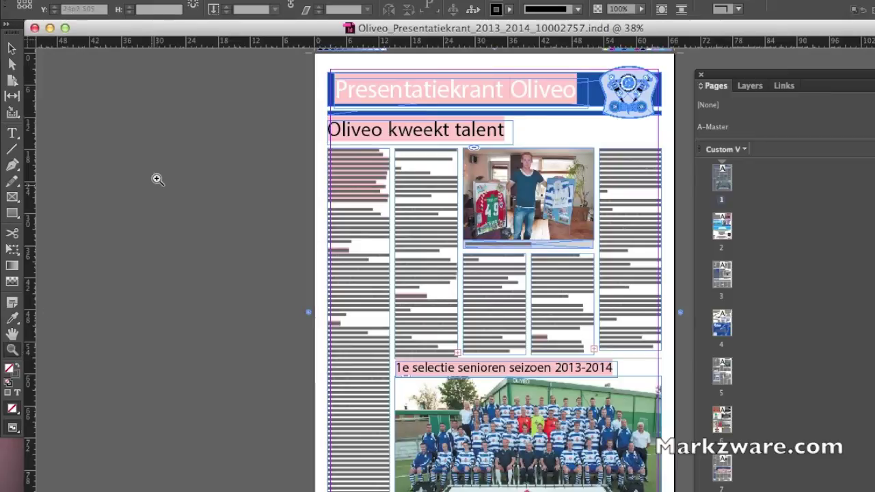
drag(270, 81, 662, 399)
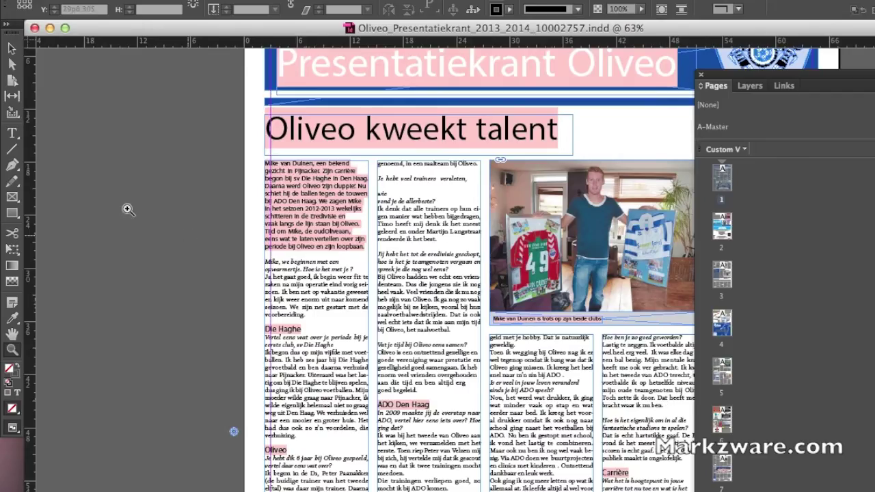
click(14, 48)
click(12, 133)
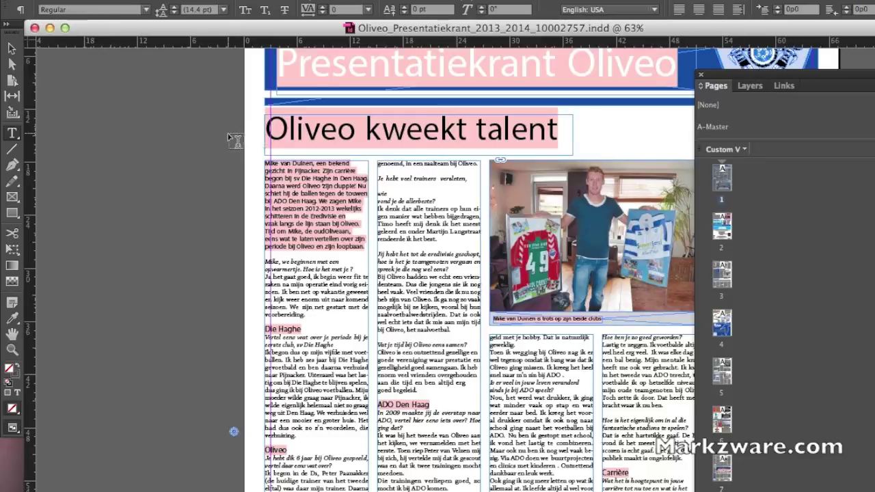
click(287, 176)
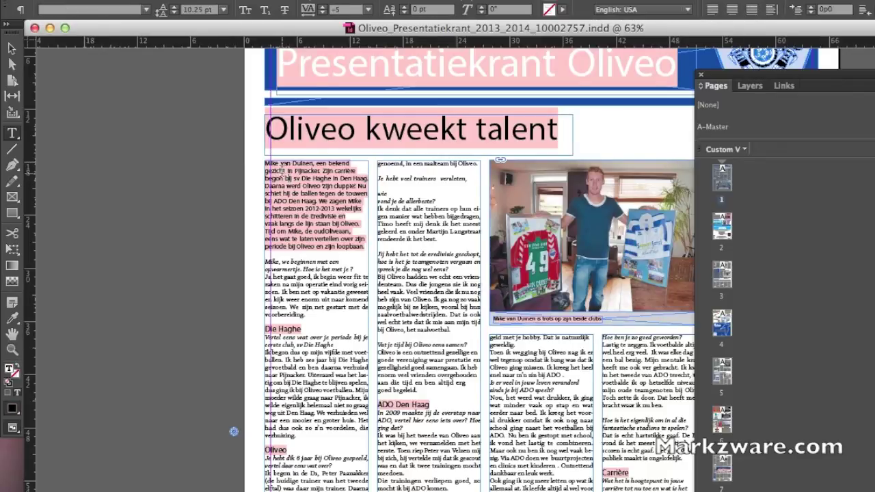
drag(266, 164, 370, 249)
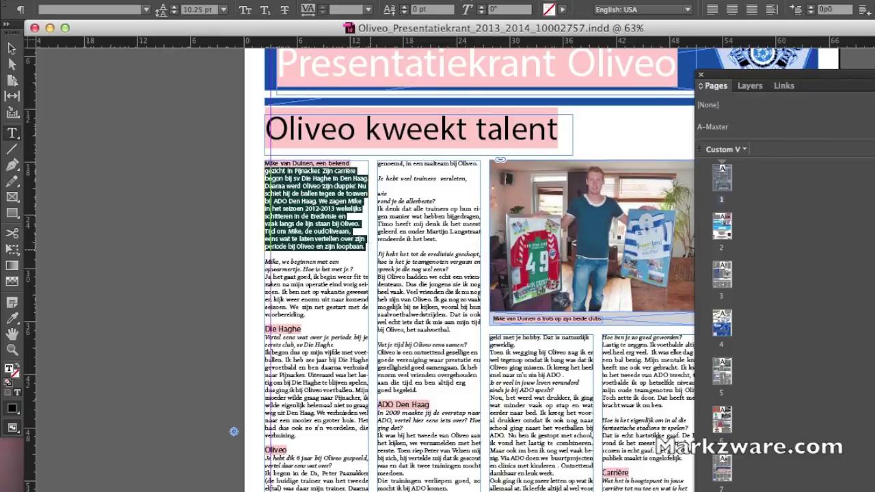
text(uh q EUHWUEHFUWHEUFHW)
key(BackSpace)
key(BackSpace)
key(BackSpace)
key(BackSpace)
key(BackSpace)
key(BackSpace)
key(BackSpace)
key(BackSpace)
key(BackSpace)
key(BackSpace)
key(BackSpace)
key(BackSpace)
key(BackSpace)
key(BackSpace)
key(BackSpace)
key(BackSpace)
text(OR ADD TEXT. Mike, we)
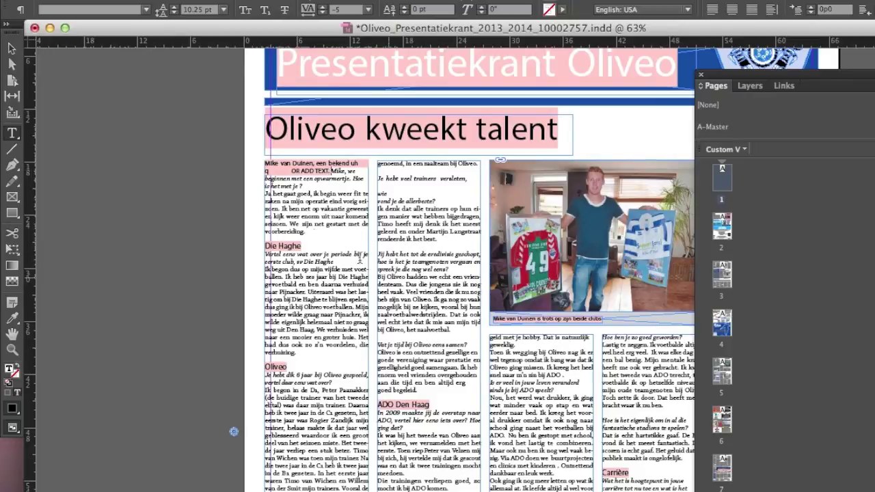
click(11, 47)
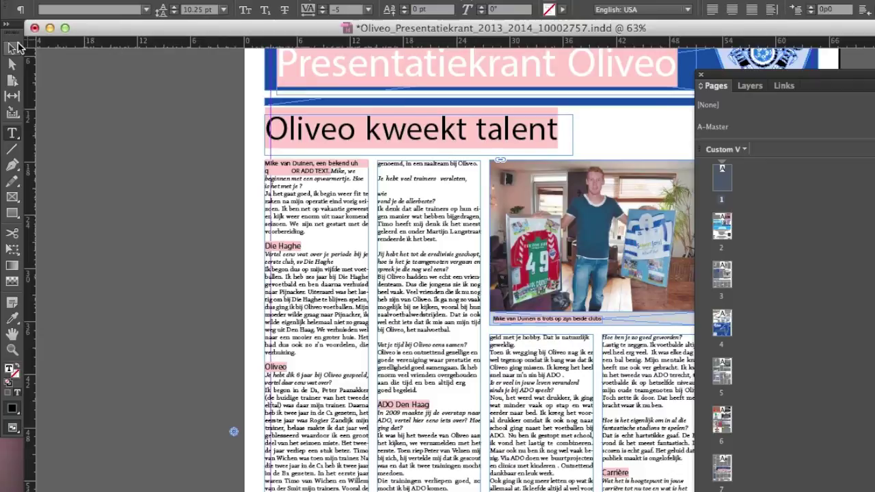
Step: Examine the converted headlines, text frames, ads and photos on the rest of page 1 and the following pages
scroll(94, 110, up, 1)
scroll(95, 110, down, 5)
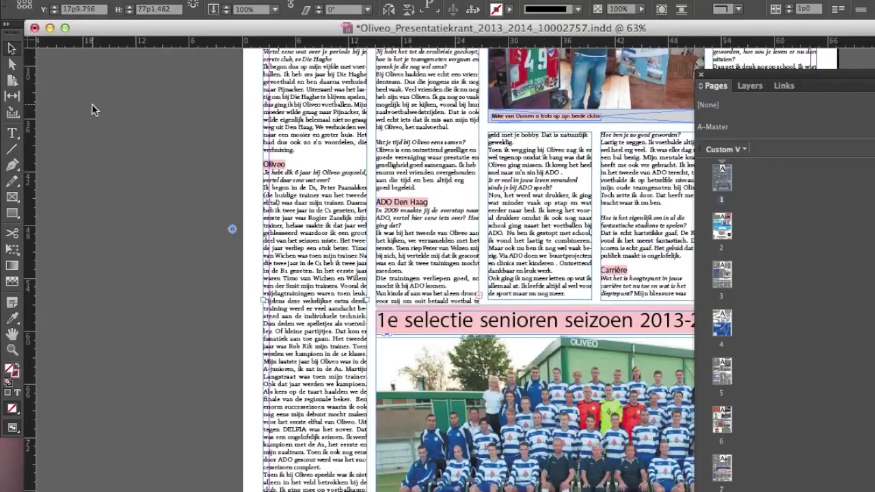
scroll(94, 109, down, 13)
scroll(95, 110, down, 2)
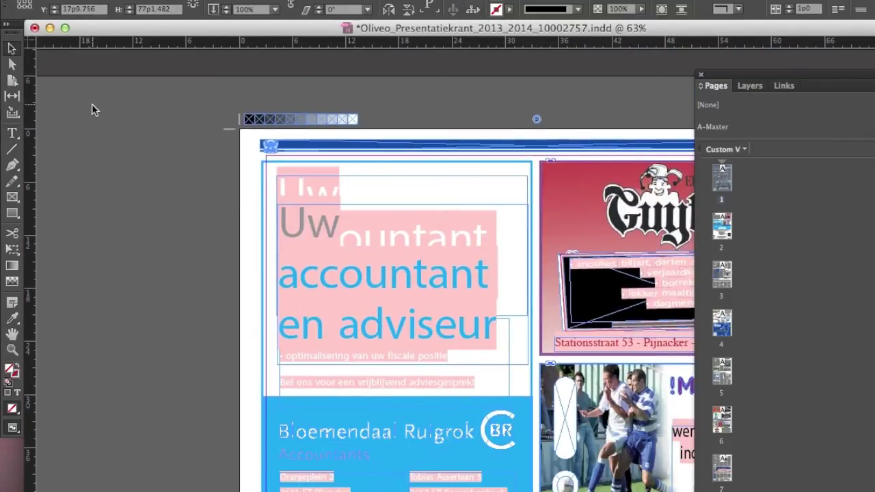
scroll(94, 109, down, 5)
scroll(94, 110, down, 13)
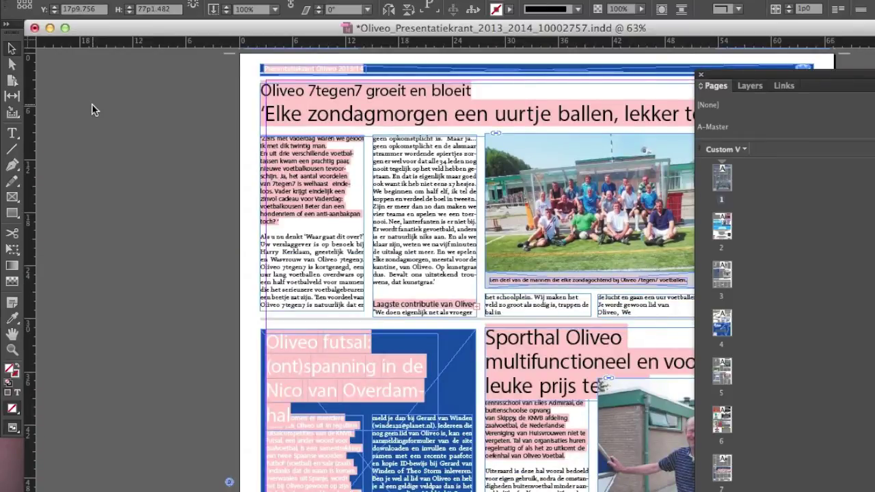
scroll(94, 109, down, 15)
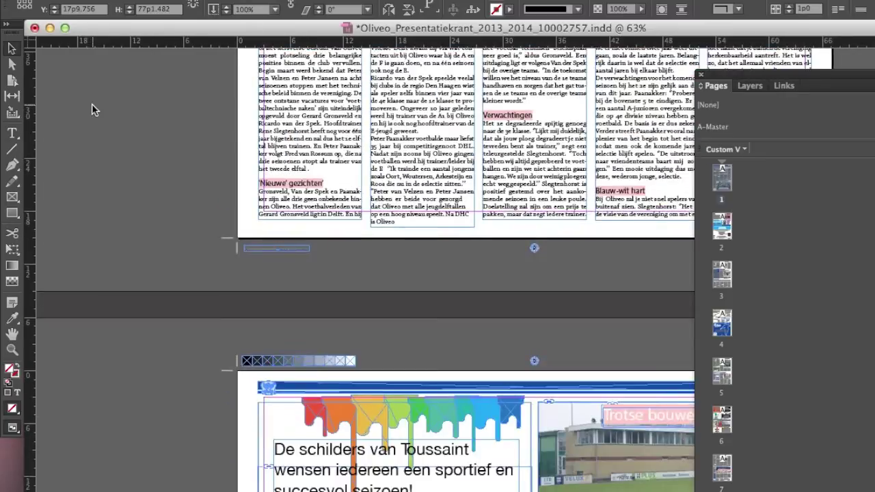
scroll(91, 104, down, 15)
scroll(92, 103, down, 3)
scroll(92, 104, up, 10)
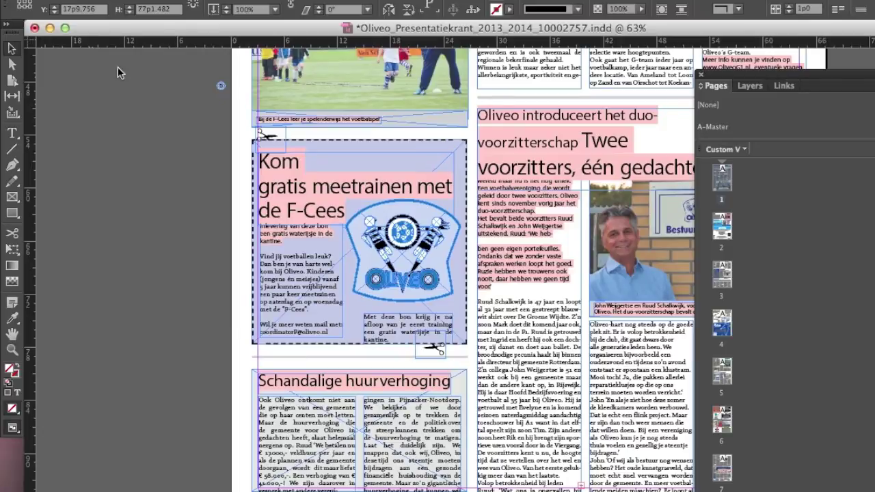
scroll(108, 155, down, 15)
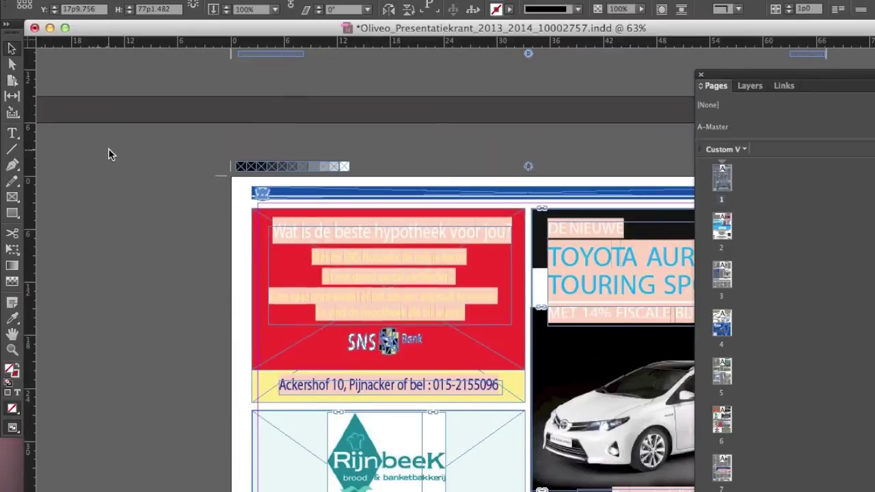
scroll(108, 154, down, 5)
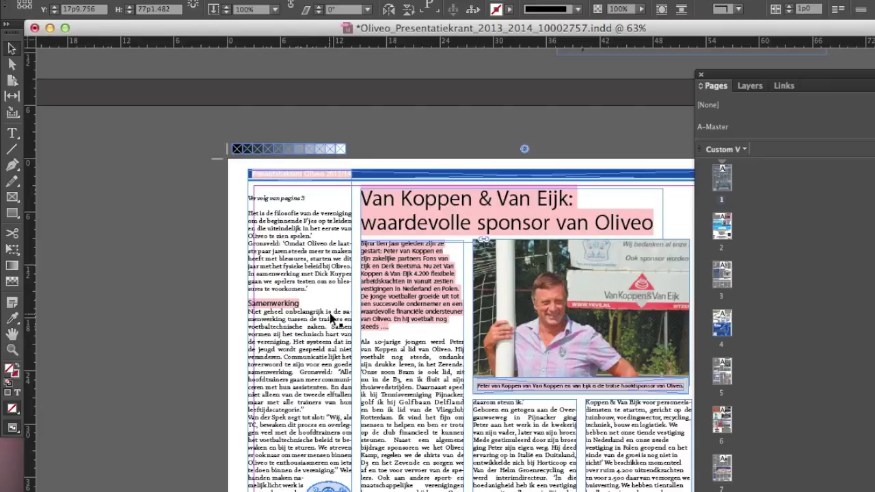
scroll(330, 314, down, 10)
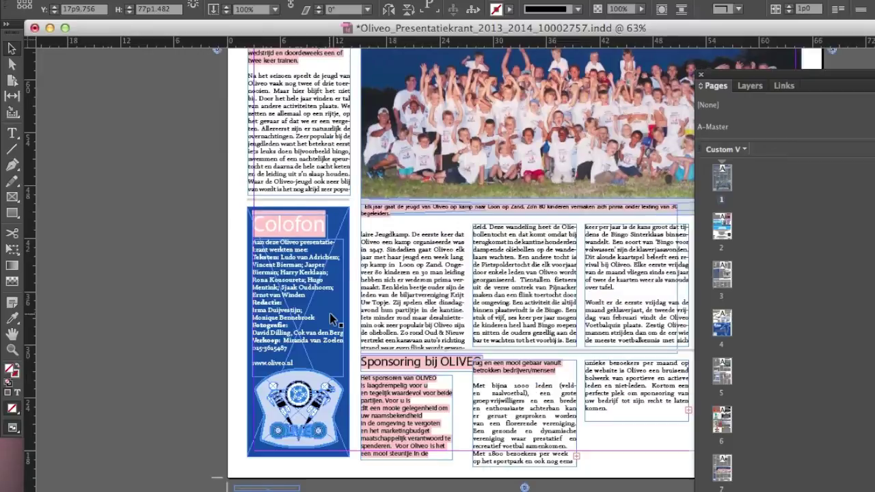
scroll(329, 313, up, 2)
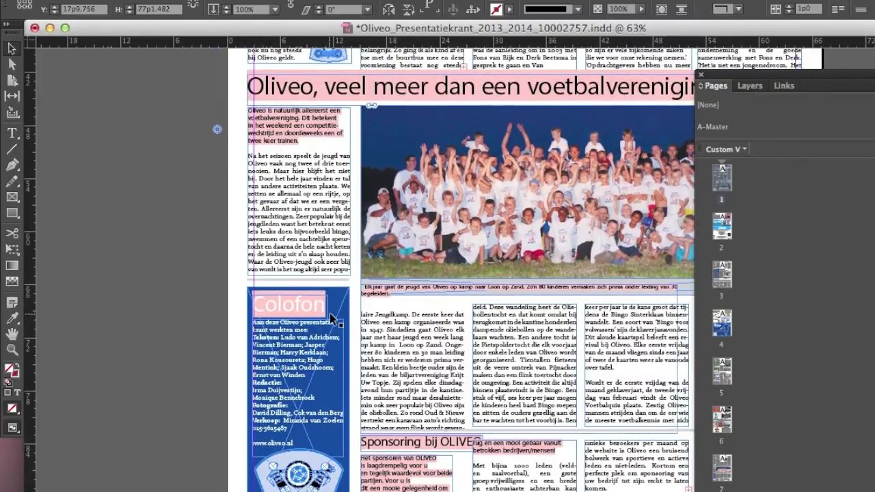
scroll(329, 313, up, 5)
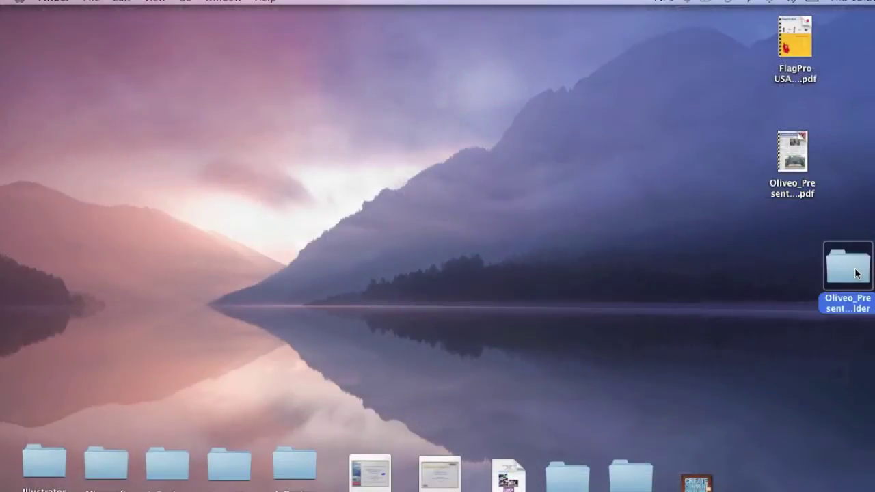
Step: On the Desktop, move the Oliveo_Presentatiekrant_2013_2014_10002757 folder to an open area, open it and browse its extracted TIFF images as icons
drag(855, 273, 477, 196)
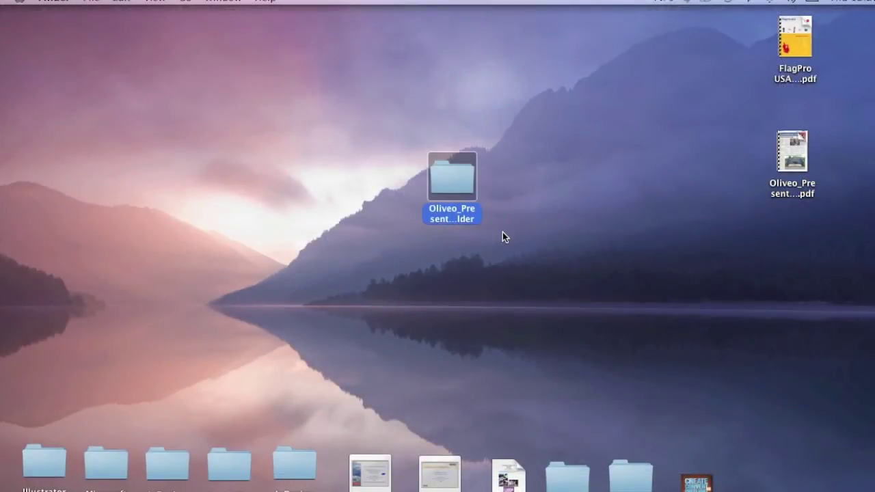
click(502, 237)
double_click(451, 176)
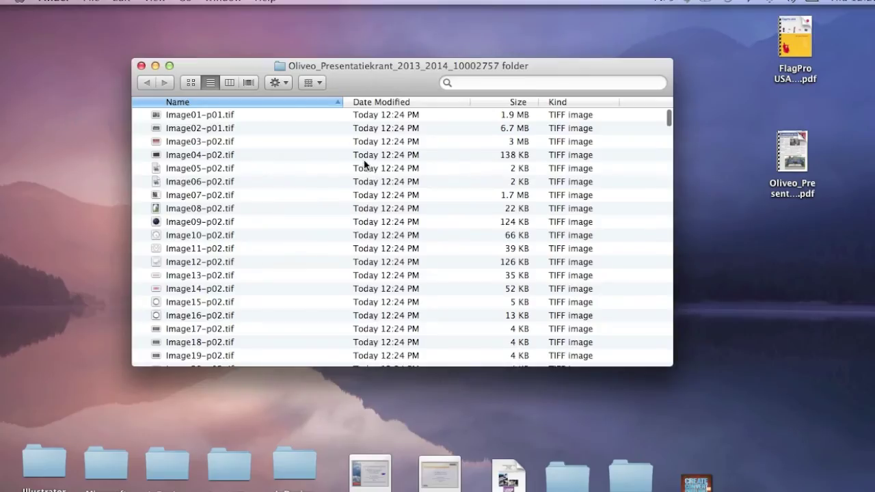
click(190, 82)
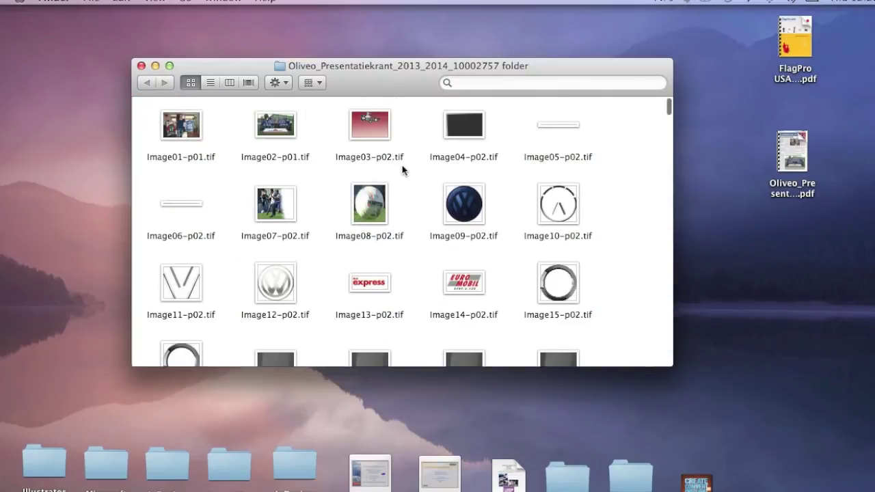
drag(670, 103, 674, 469)
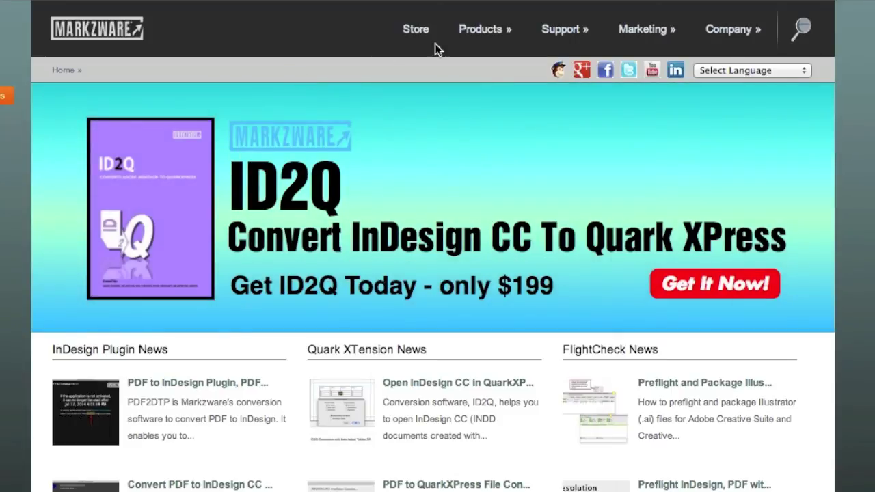
Step: On the Markzware website in the browser, open the PDF2DTP (Edit PDF in Adobe InDesign or QuarkXPress) product page
mouse_move(480, 26)
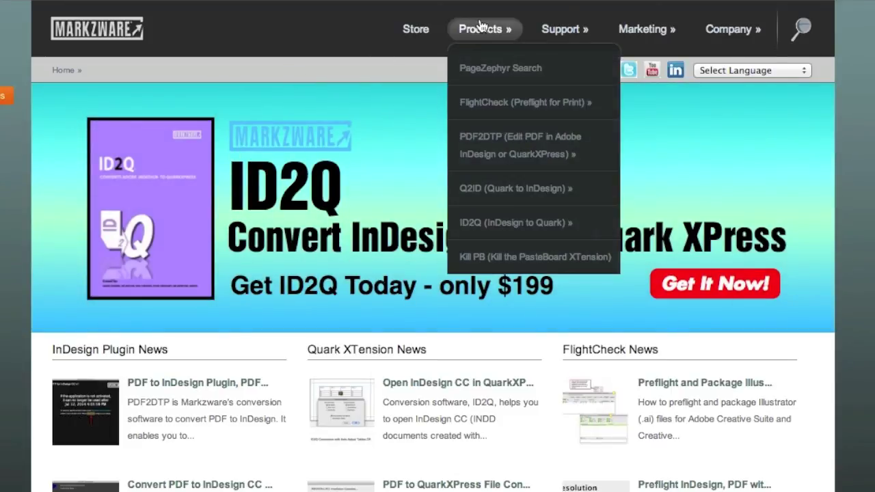
mouse_move(506, 152)
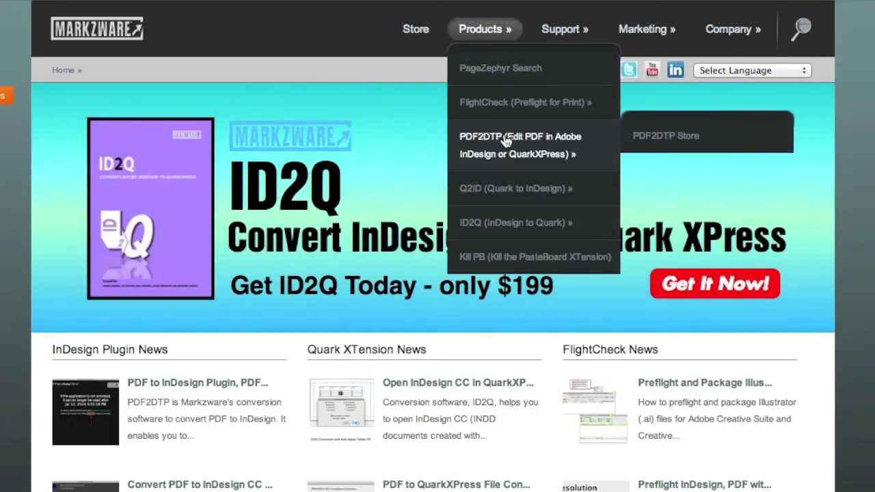
click(506, 141)
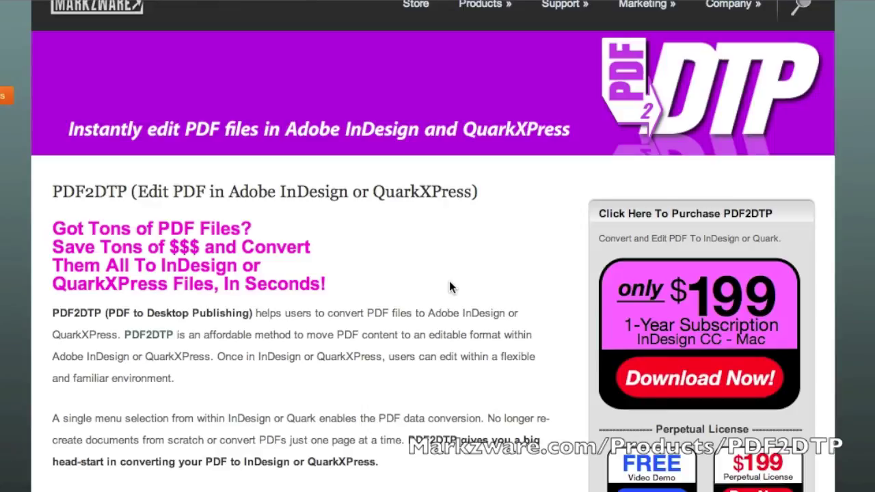
Step: Examine the PDF2DTP page's pricing, demo video, features, example conversions, limitations and system requirements, and return to its beginning
scroll(449, 281, up, 1)
scroll(449, 281, down, 5)
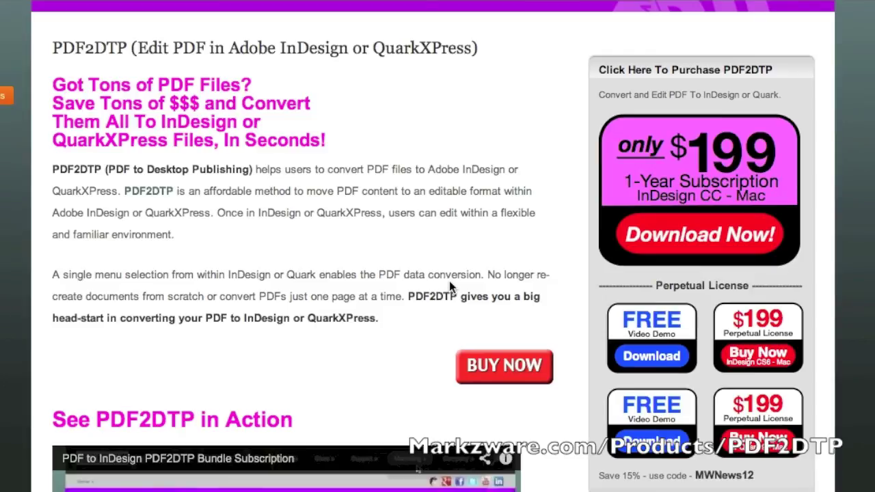
scroll(450, 281, down, 10)
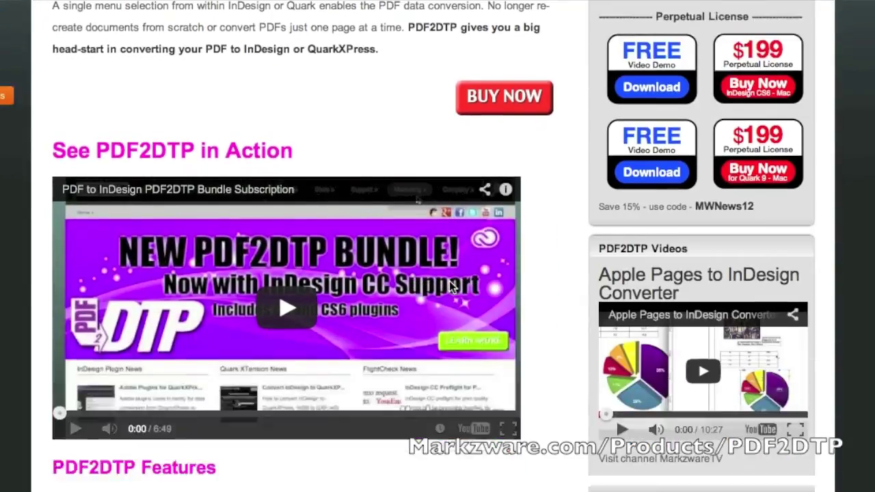
scroll(449, 282, down, 5)
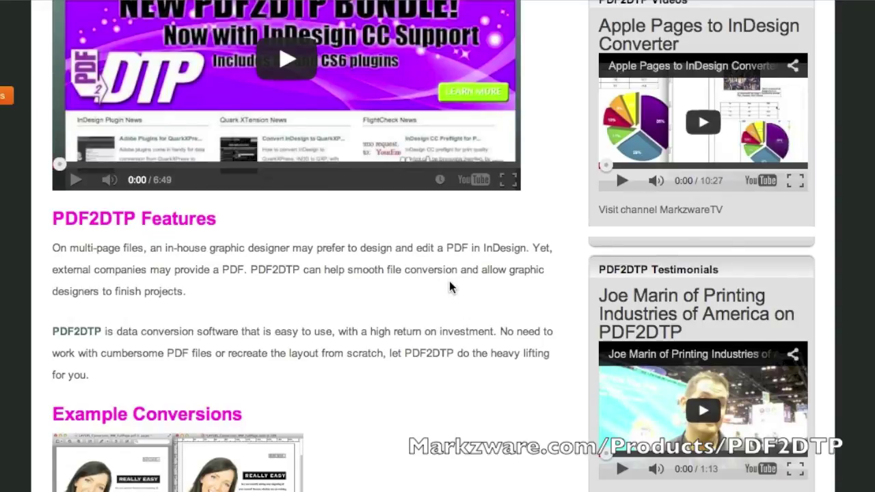
scroll(449, 281, down, 2)
scroll(449, 281, down, 2)
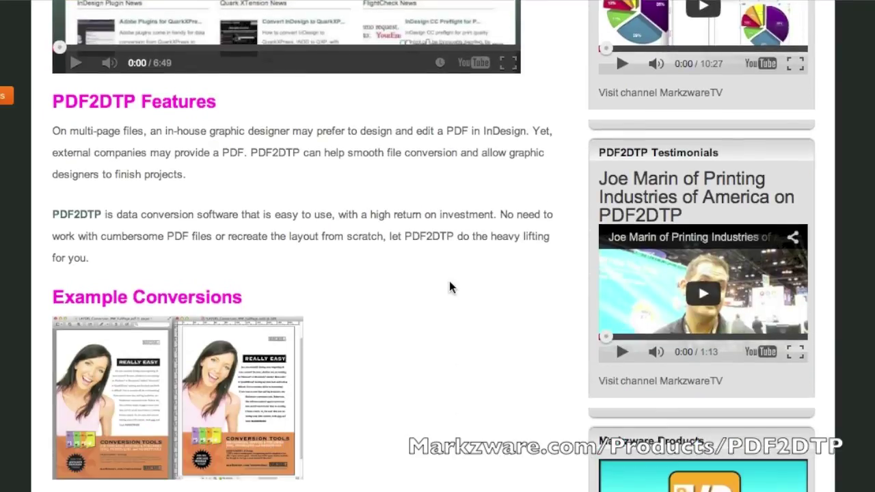
scroll(449, 281, down, 3)
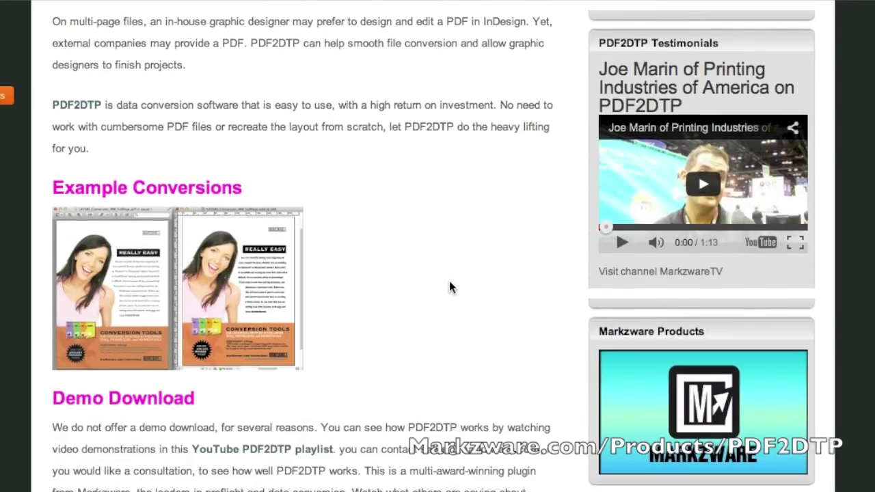
scroll(449, 281, down, 8)
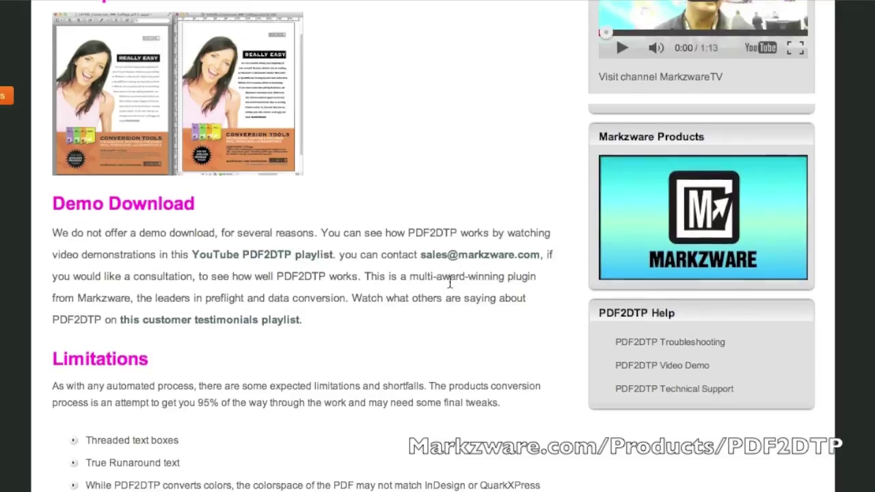
scroll(450, 281, down, 6)
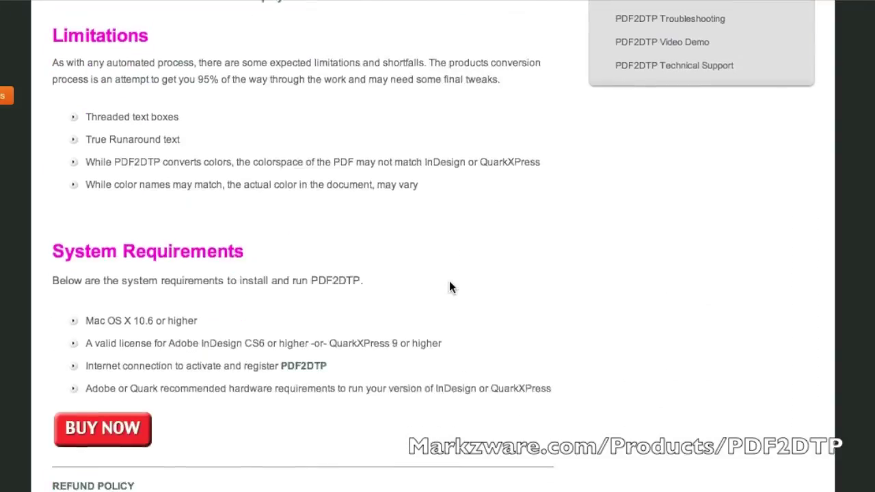
scroll(450, 281, up, 20)
scroll(450, 281, up, 8)
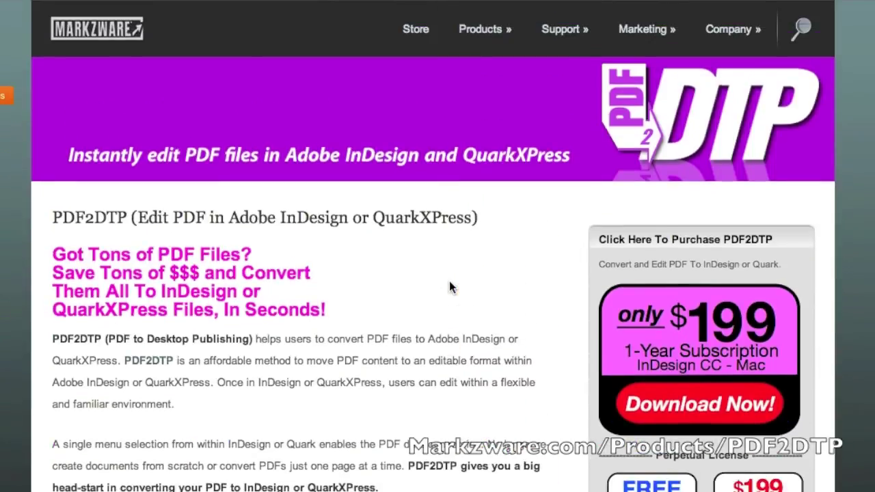